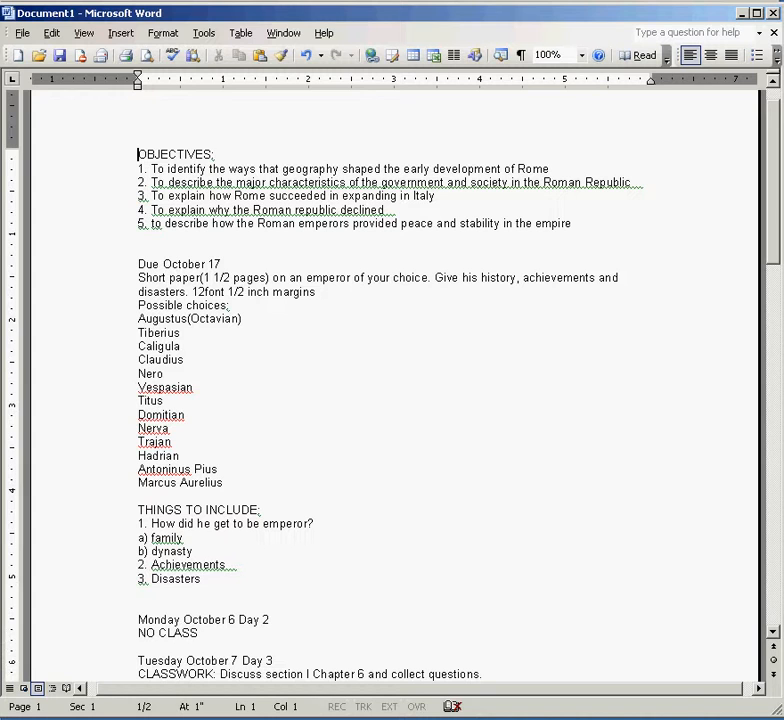
- Add the title "Week of October 6th" above the OBJECTIVES heading, followed by a blank line
text(Week of C)
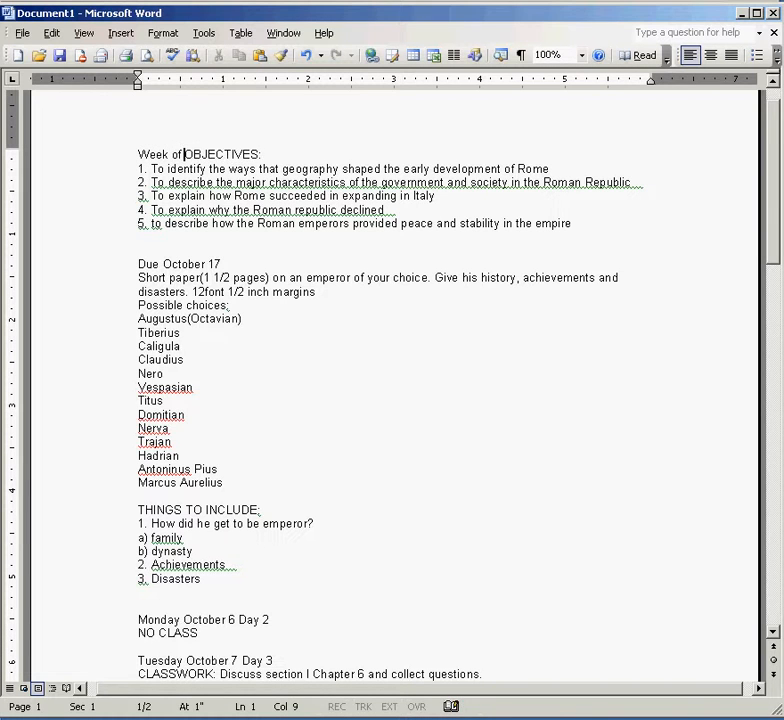
text(otober )
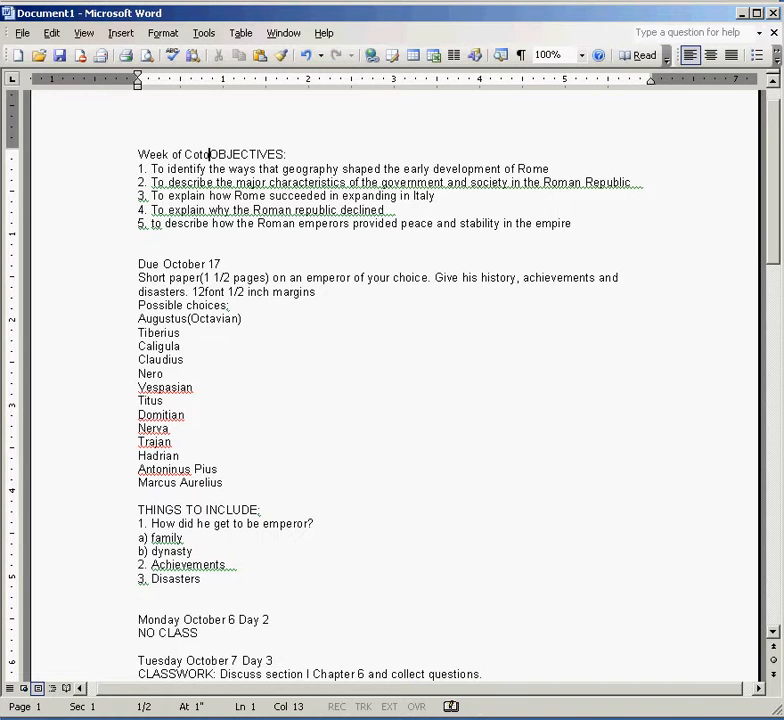
text(6)
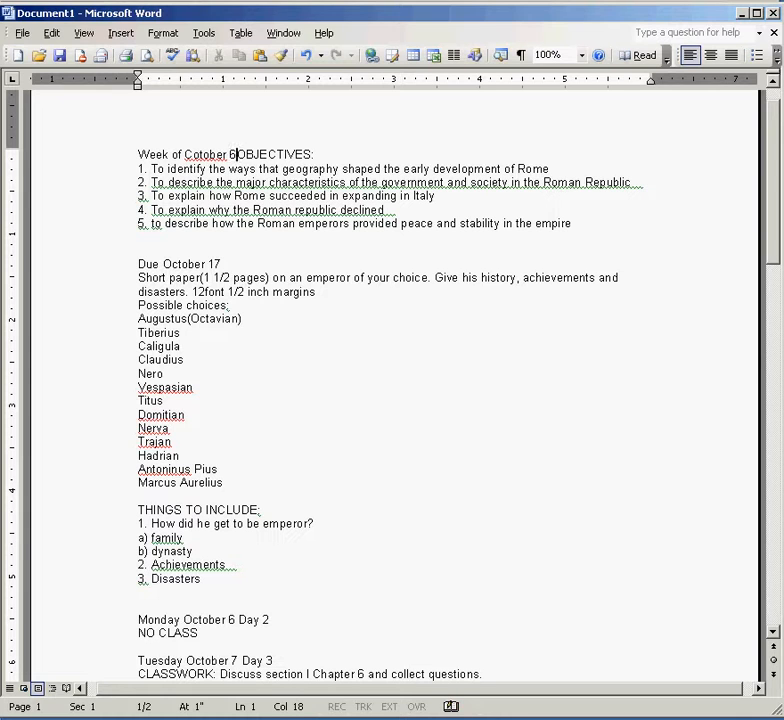
key(BackSpace)
key(BackSpace)
key(BackSpace)
key(BackSpace)
key(BackSpace)
key(BackSpace)
key(BackSpace)
key(BackSpace)
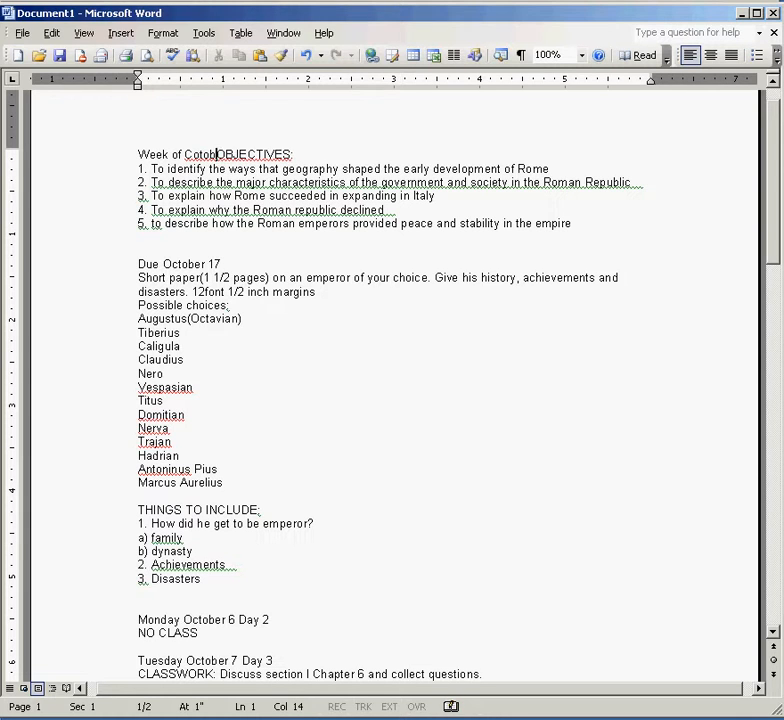
key(BackSpace)
text(Uct)
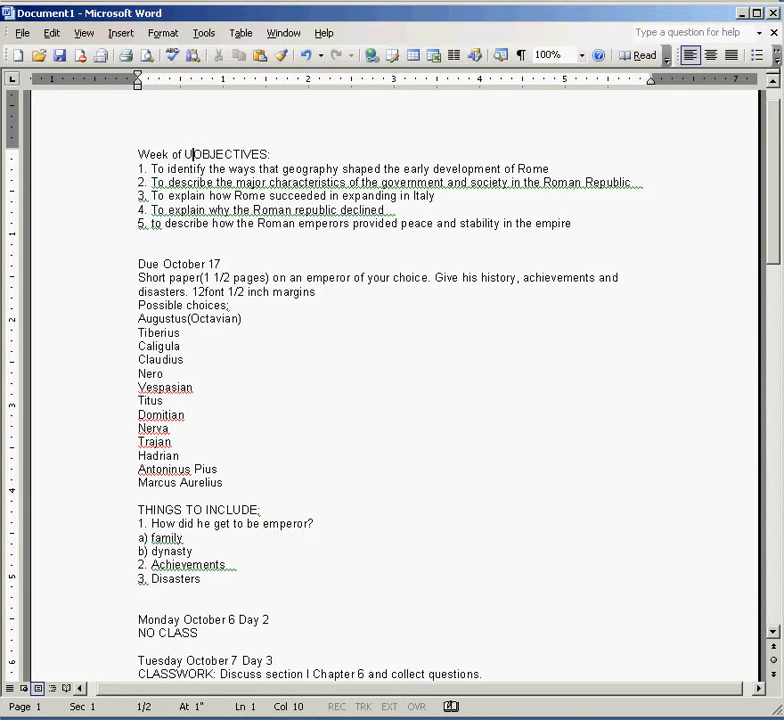
text(ober)
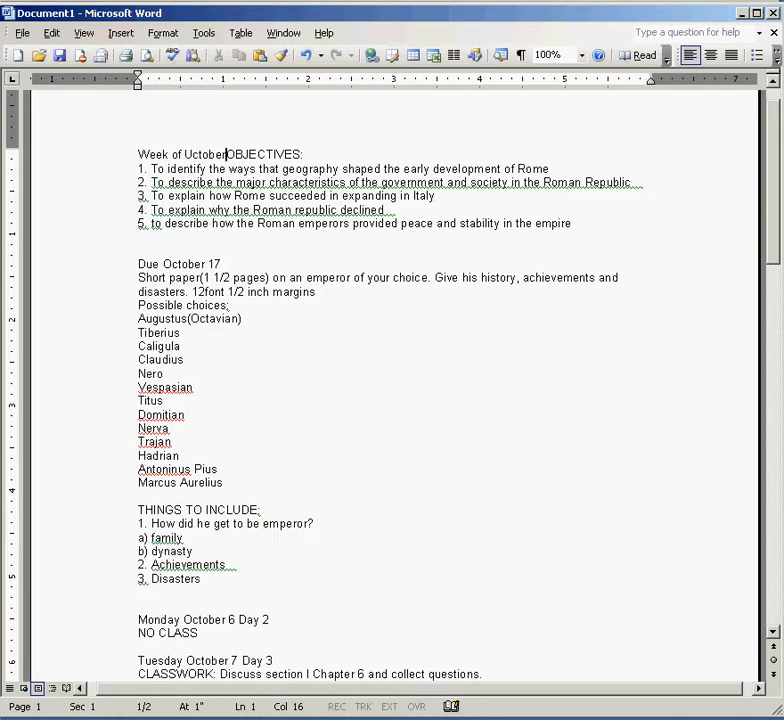
text( ^)
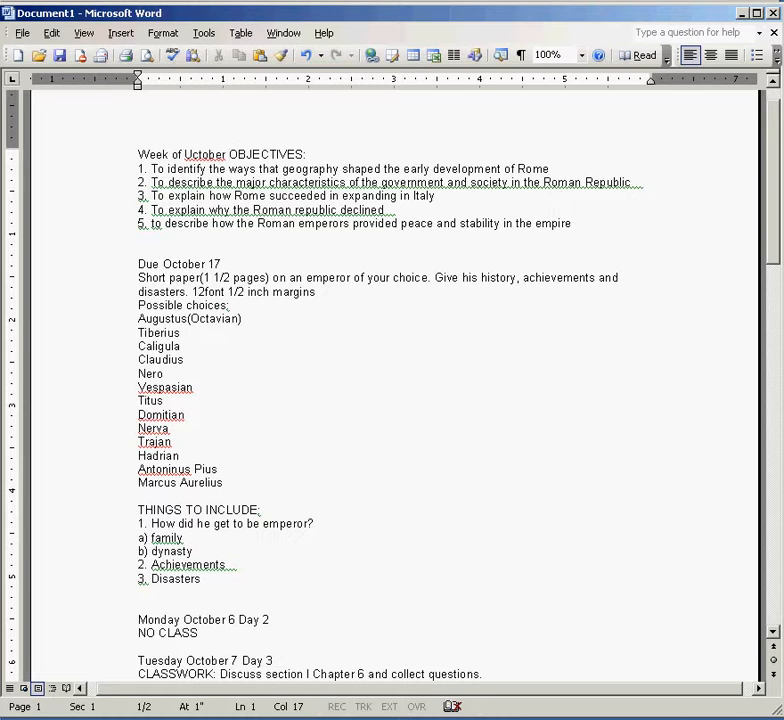
key(BackSpace)
text(6th)
key(Return)
key(Return)
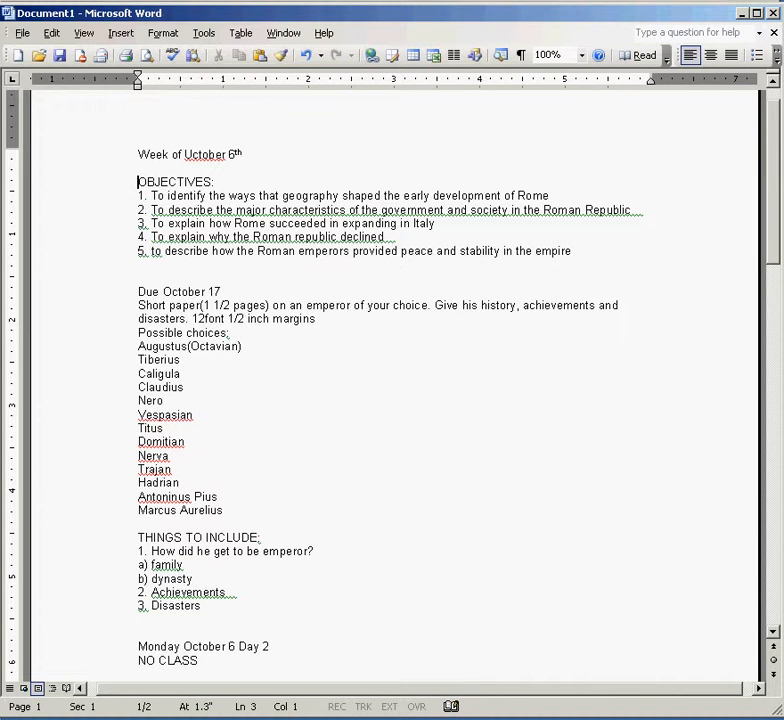
click(193, 154)
key(BackSpace)
text(o)
key(BackSpace)
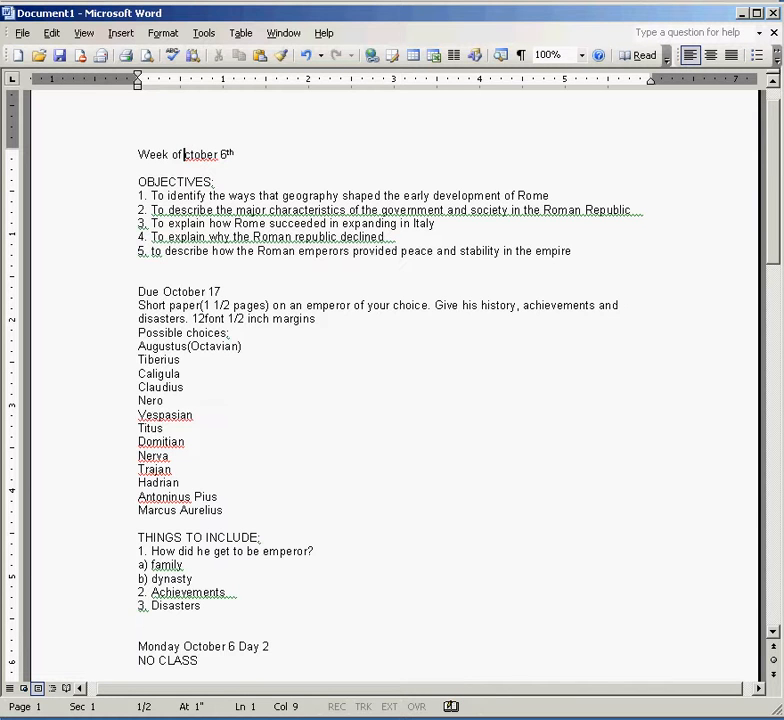
text(O)
- Set the font size of the "Week of October 6th" title to 22
key(End)
key(ctrl+shift+Left)
key(ctrl+shift+Left)
key(shift+Home)
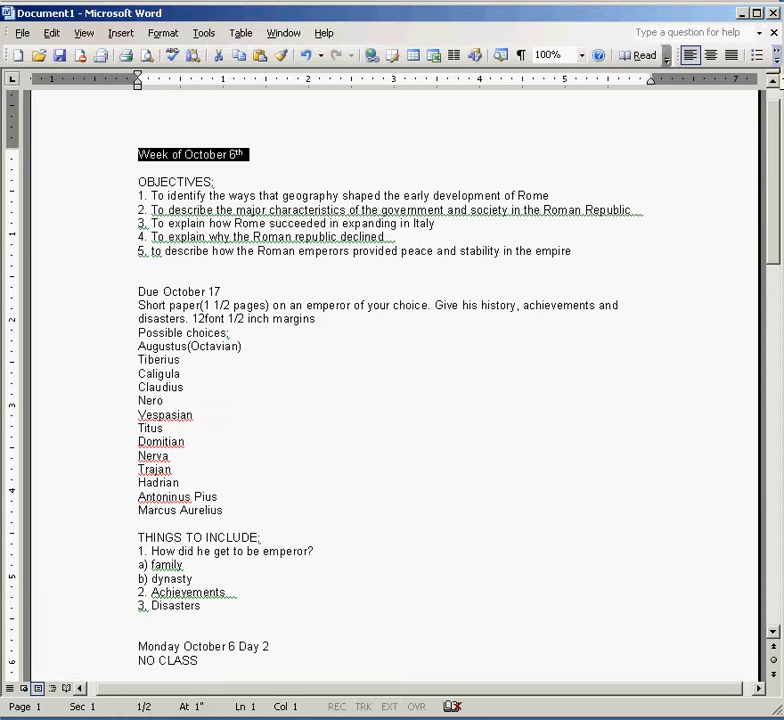
click(666, 58)
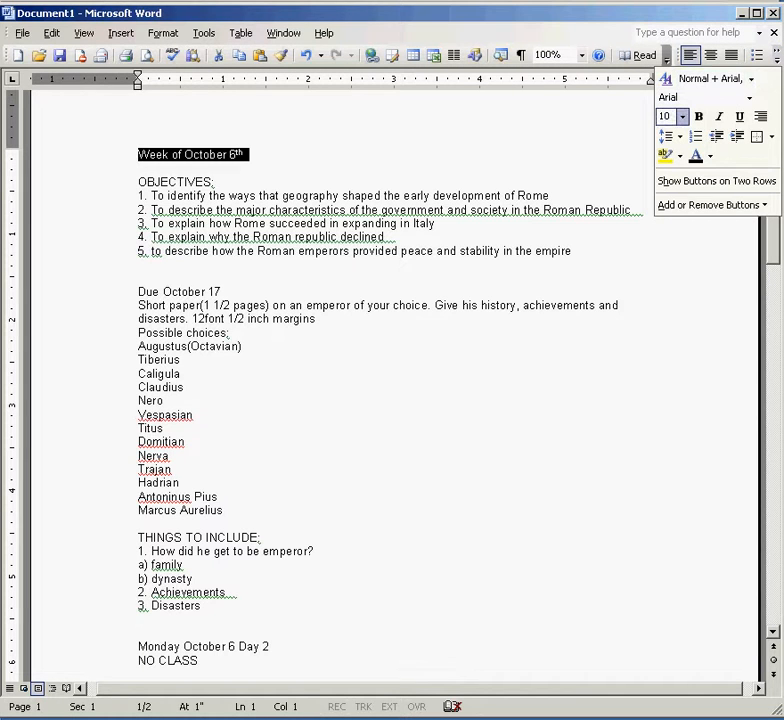
click(682, 116)
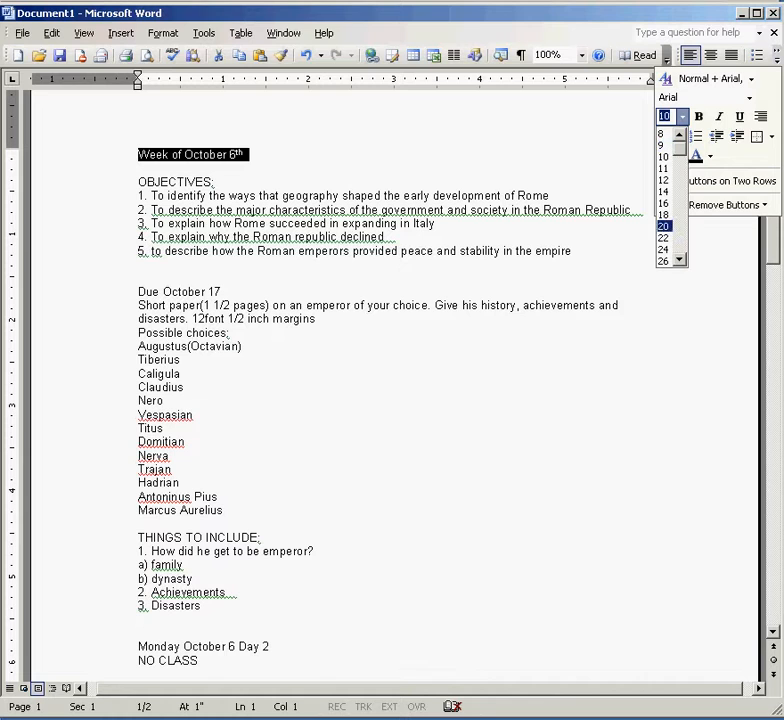
click(664, 237)
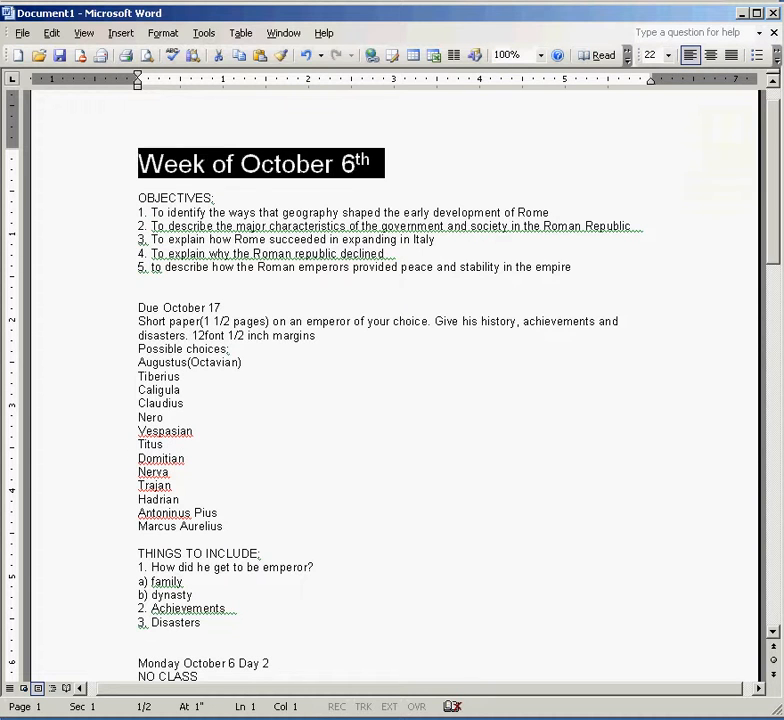
click(458, 226)
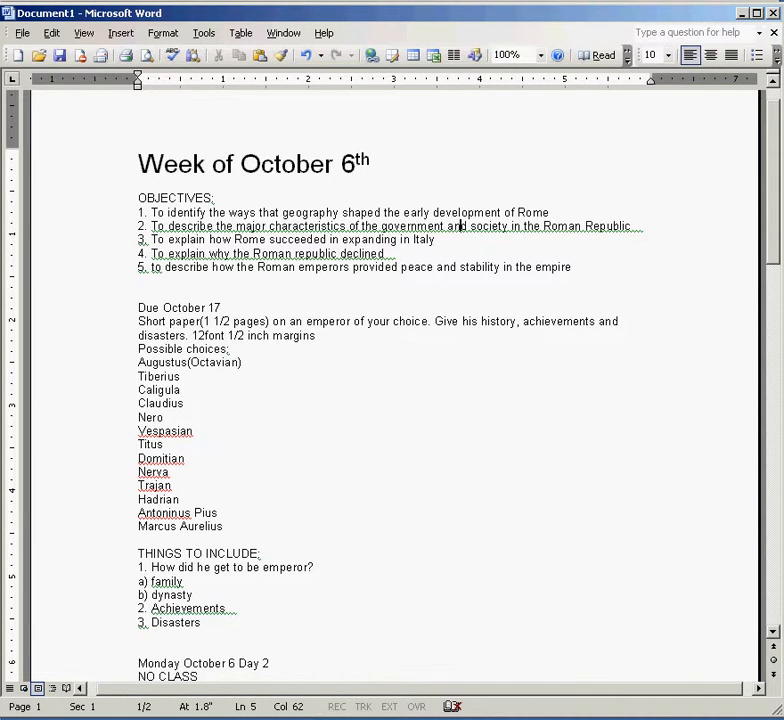
- Make the OBJECTIVES heading bold
drag(139, 198, 226, 199)
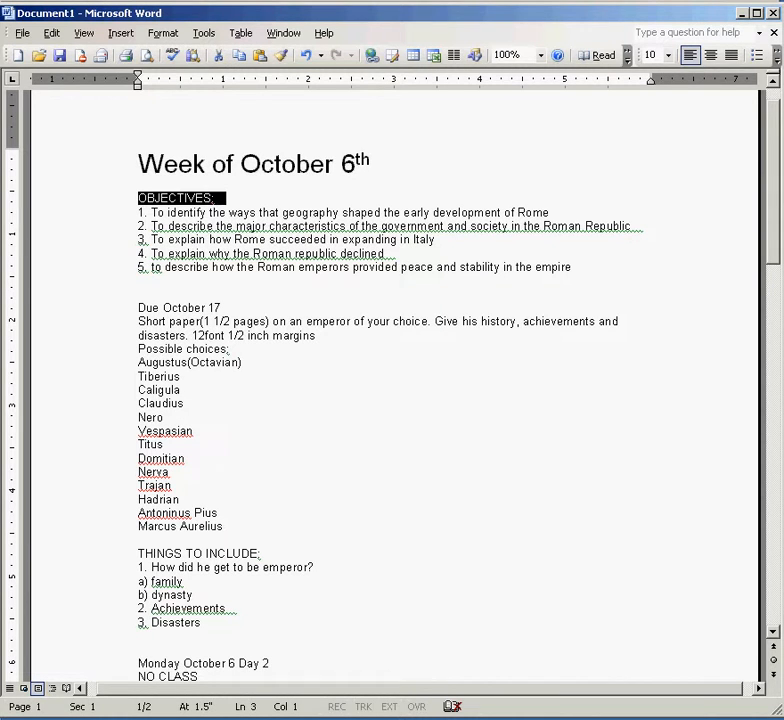
click(627, 55)
click(765, 116)
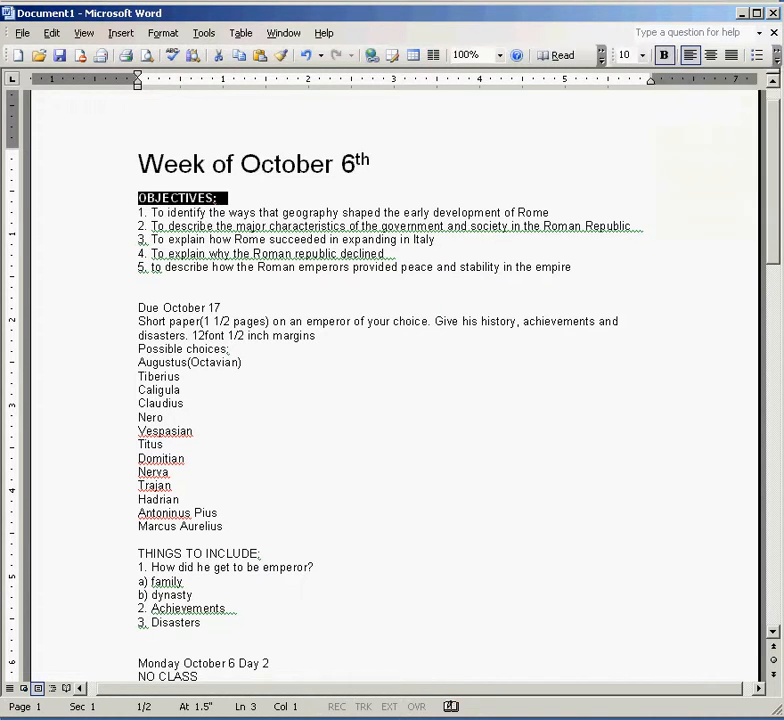
- Lay out the list of emperors, from Augustus(Octavian) to Marcus Aurelius, in three equal-width columns
click(230, 349)
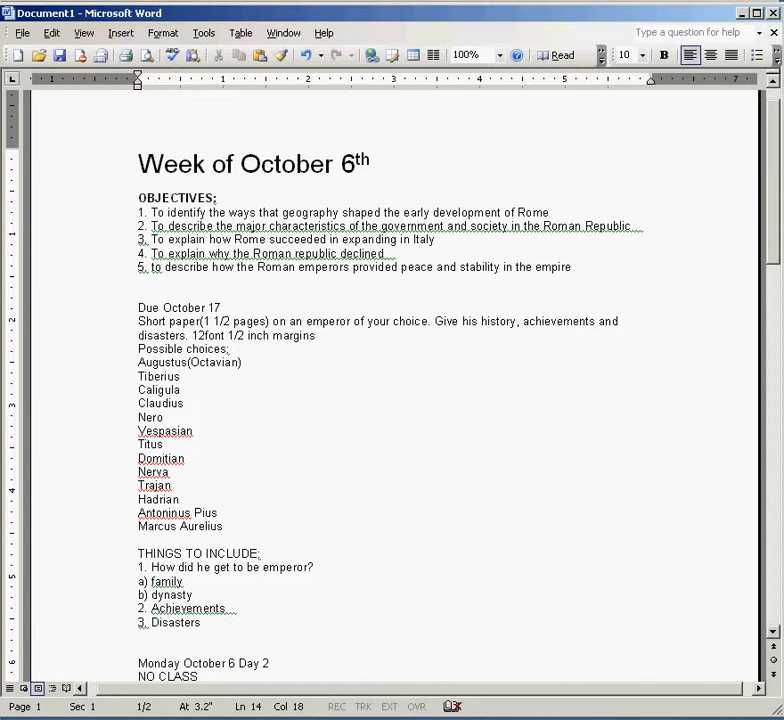
drag(223, 526, 138, 362)
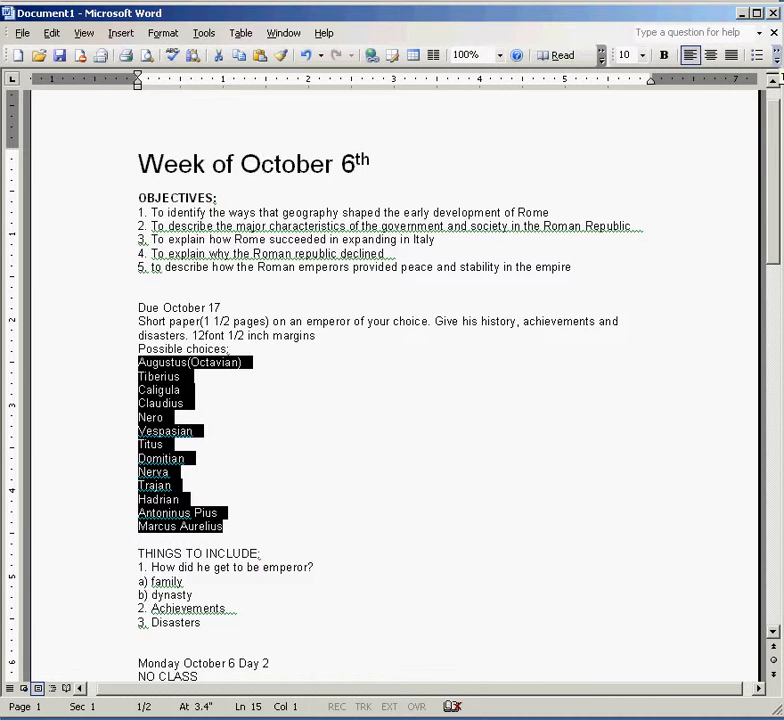
click(777, 55)
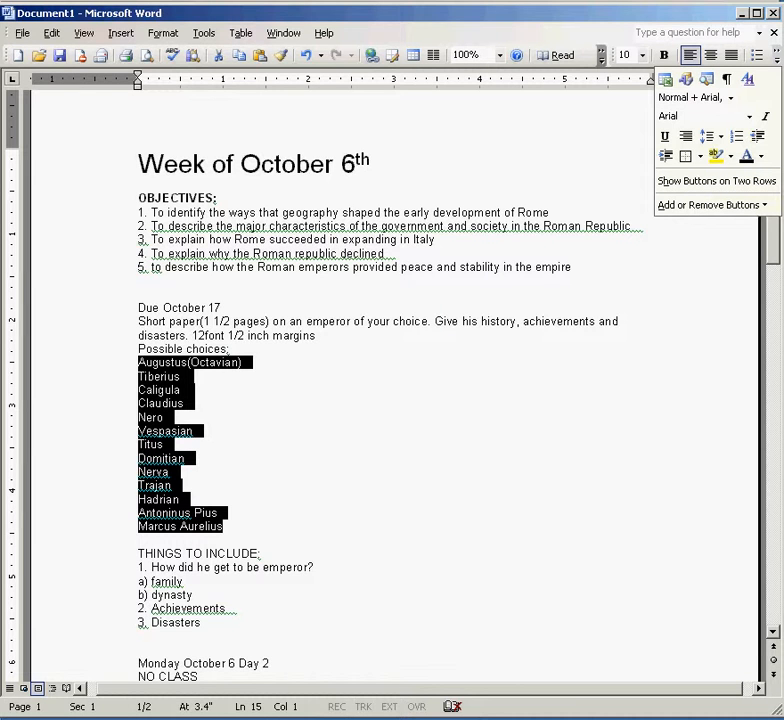
click(163, 33)
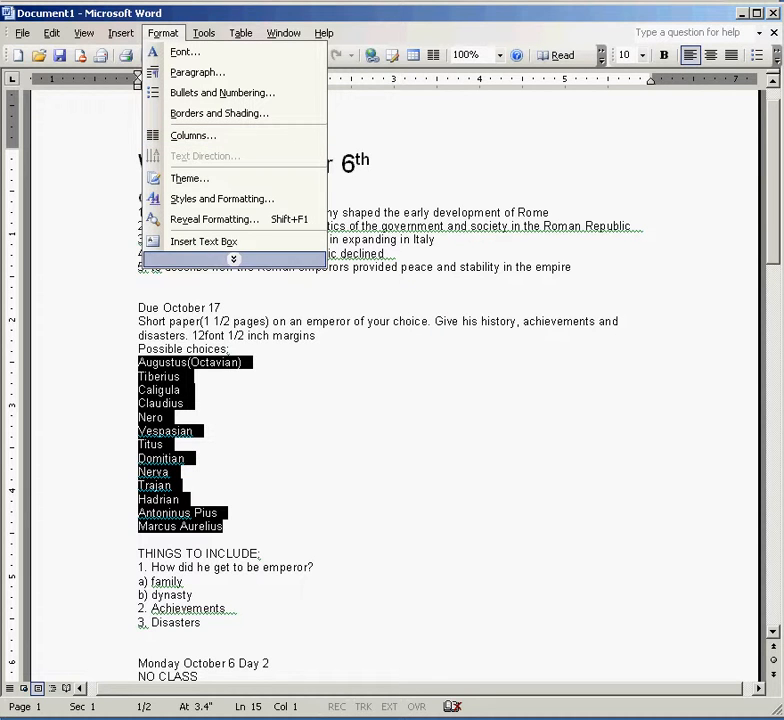
mouse_move(233, 259)
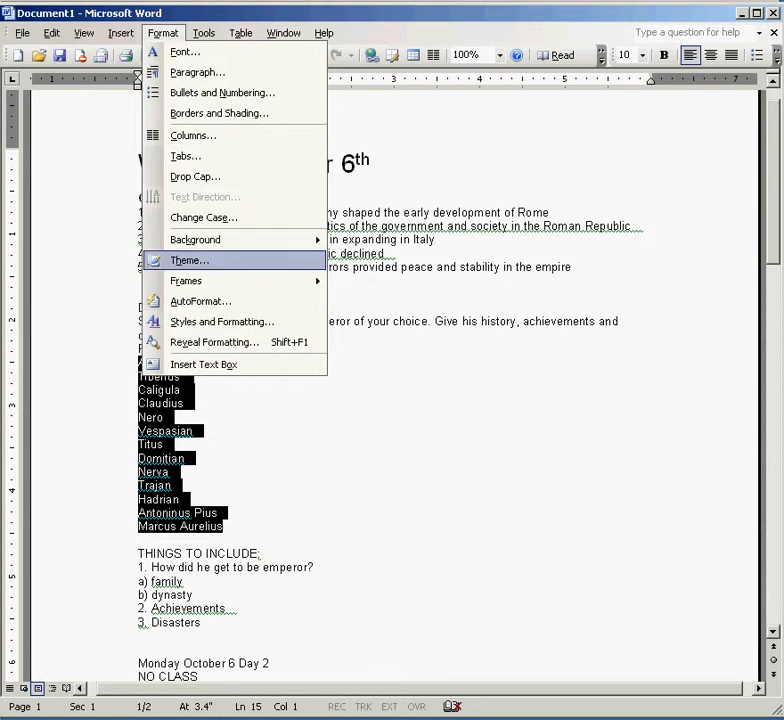
key(Up)
key(Return)
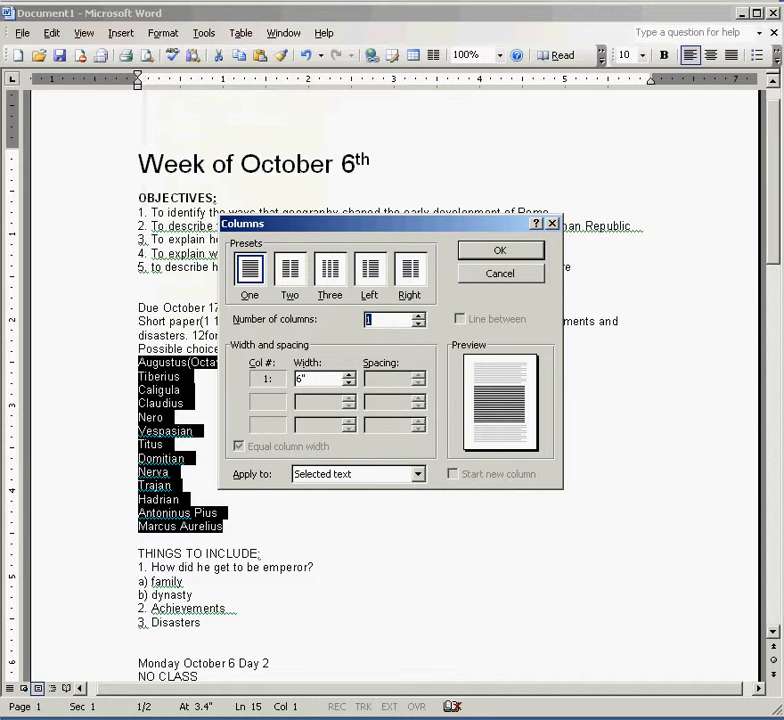
text(3)
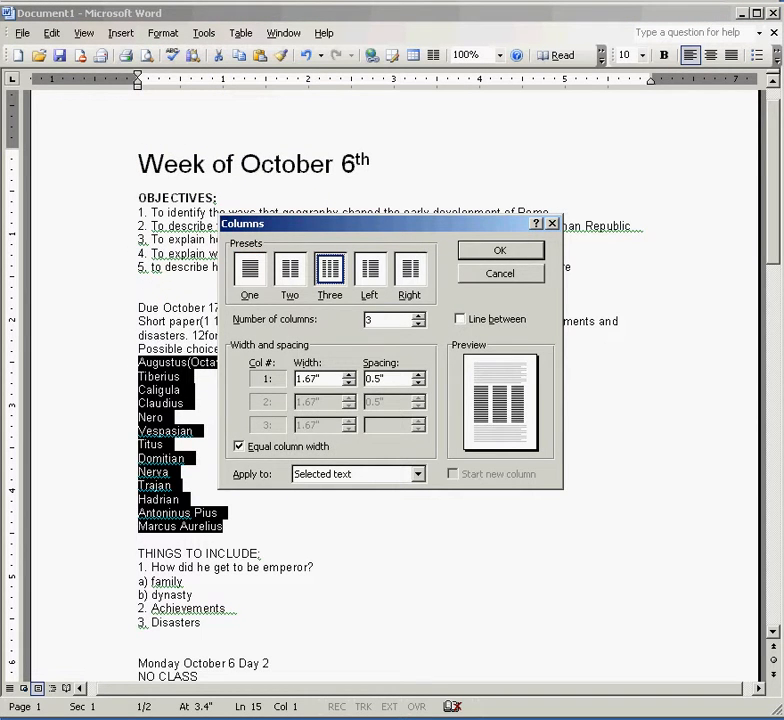
key(Return)
click(261, 458)
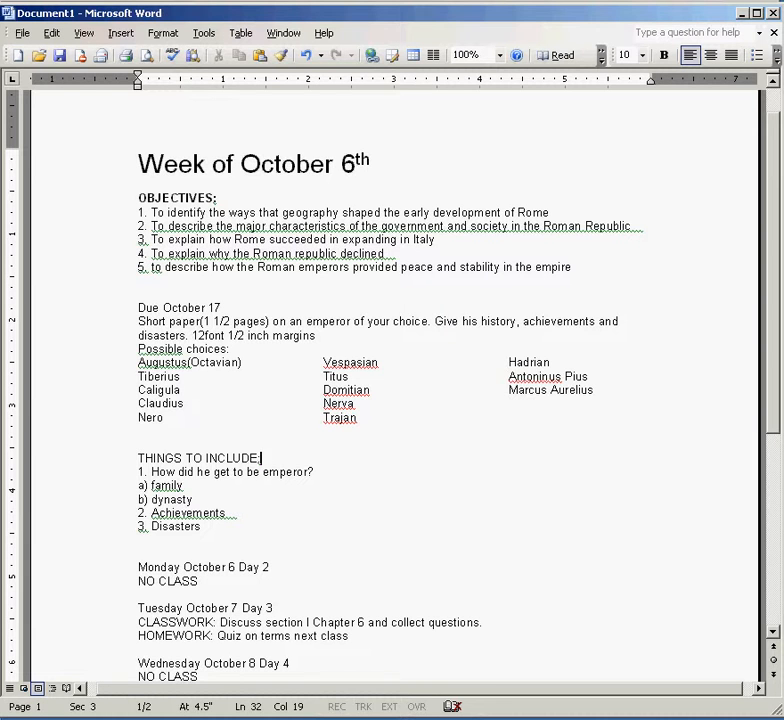
- Make the "Due October 17" line above the short paper assignment bold
scroll(400, 400, down, 2)
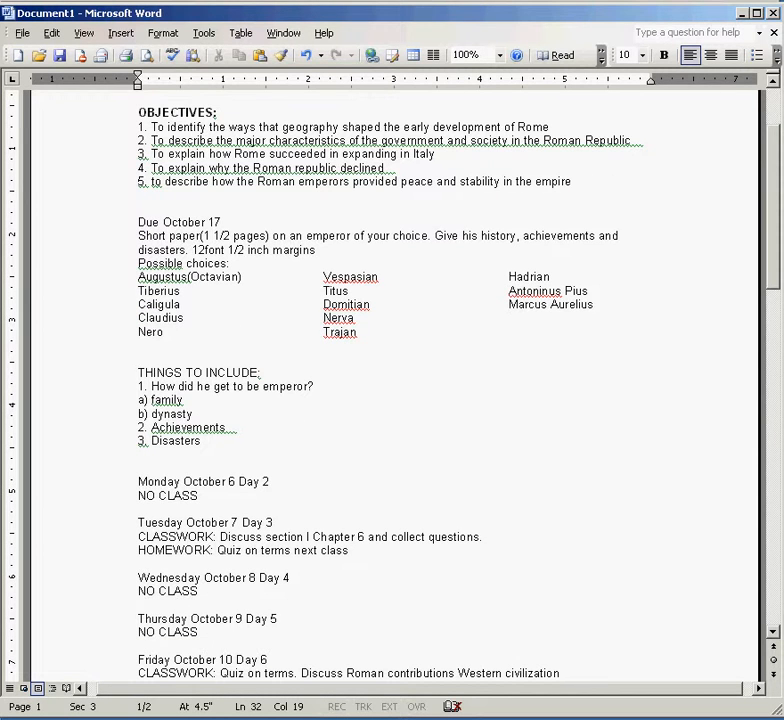
drag(221, 224, 138, 224)
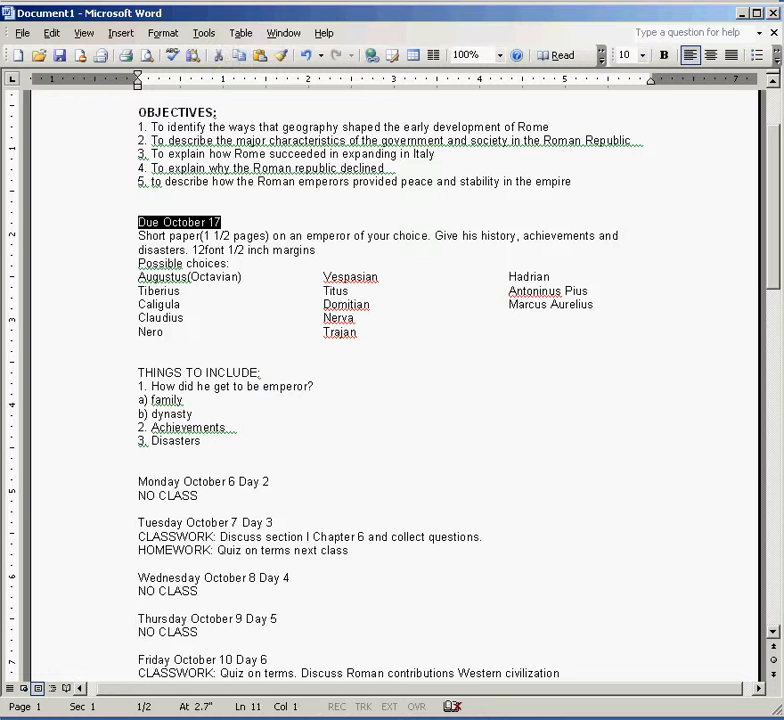
key(ctrl+b)
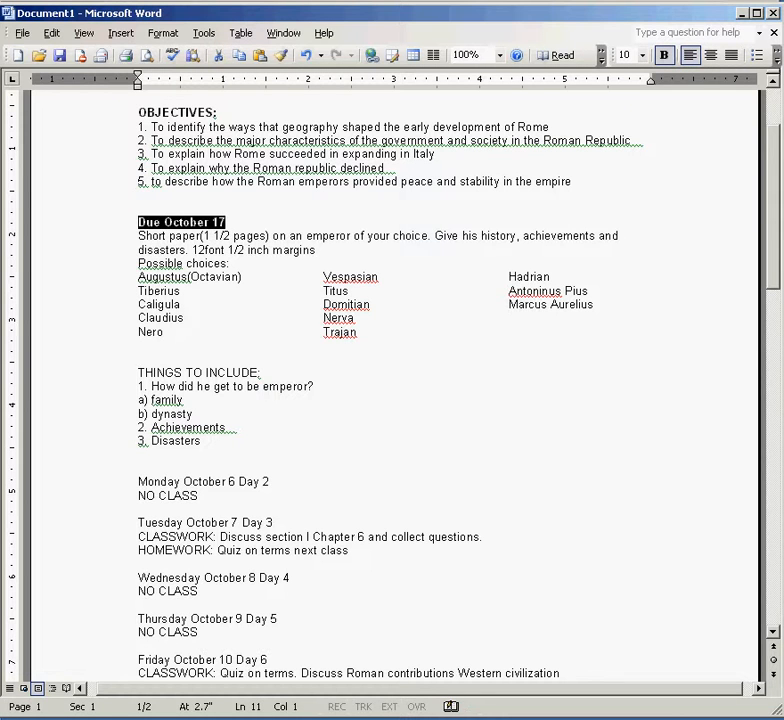
- Make the date headings "Monday October 6 Day 2" and "Wednesday October 8 Day 4" bold
click(100, 481)
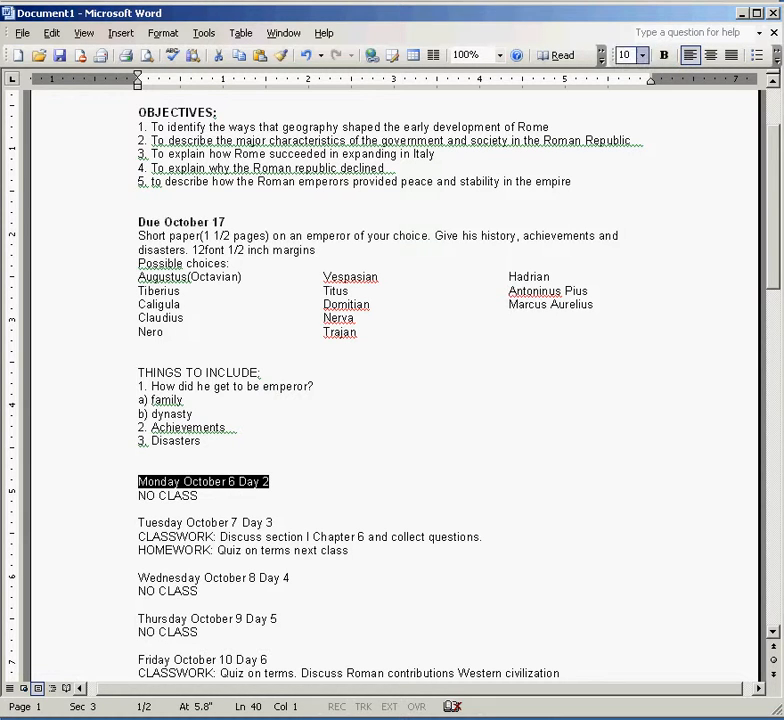
key(ctrl+b)
drag(290, 577, 138, 577)
key(ctrl+b)
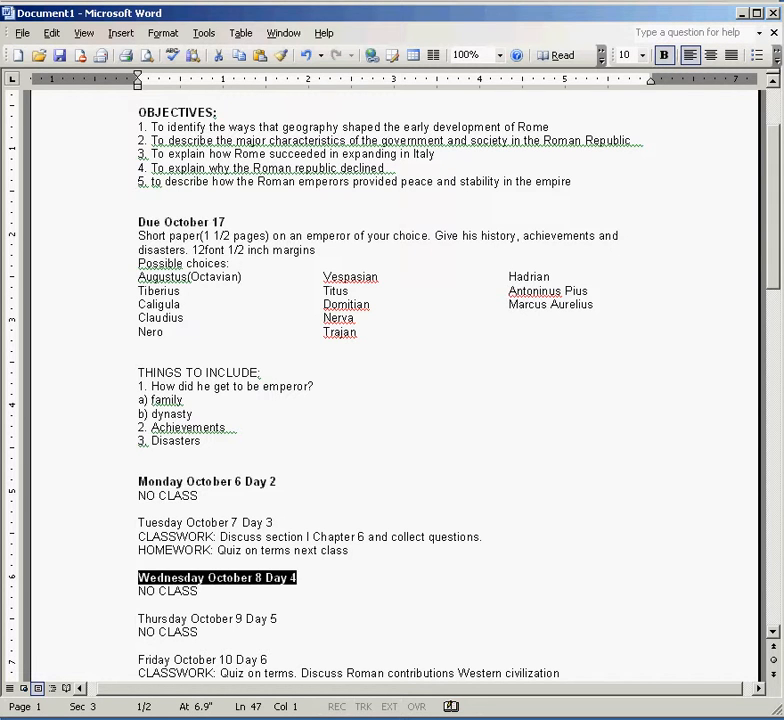
- Make the date headings "Thursday October 9 Day 5" and "Friday October 10 Day 6" bold
scroll(400, 400, down, 2)
drag(277, 533, 138, 533)
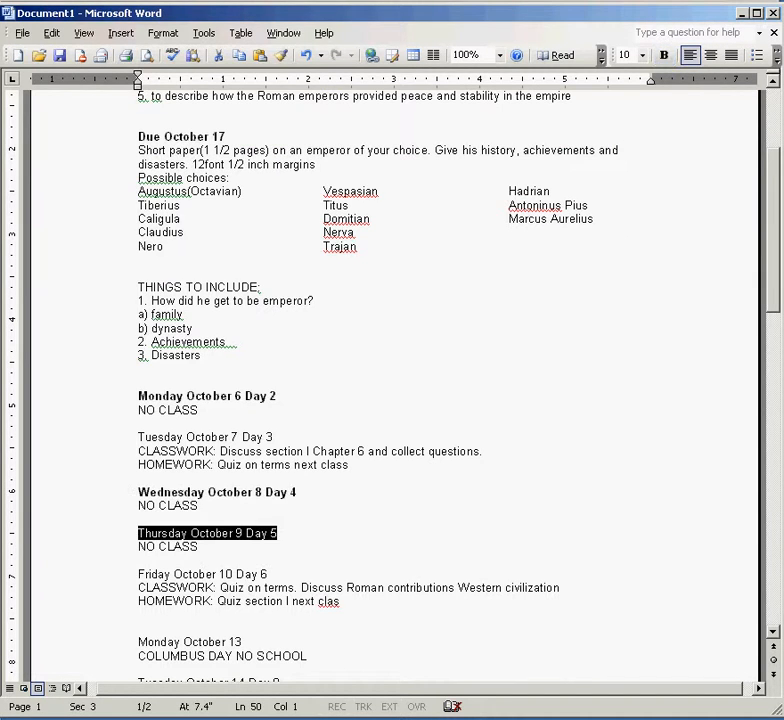
key(ctrl+b)
scroll(400, 400, down, 2)
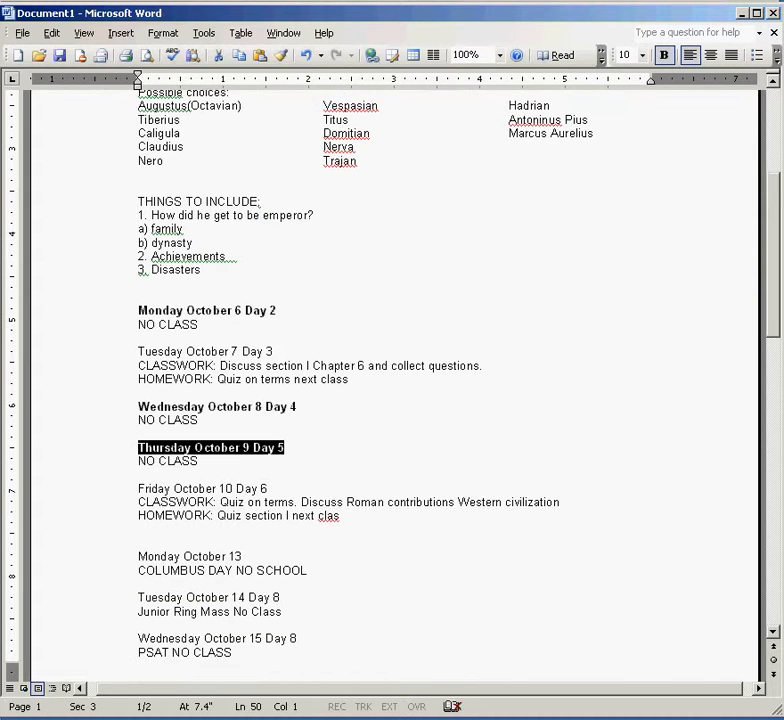
drag(267, 488, 138, 488)
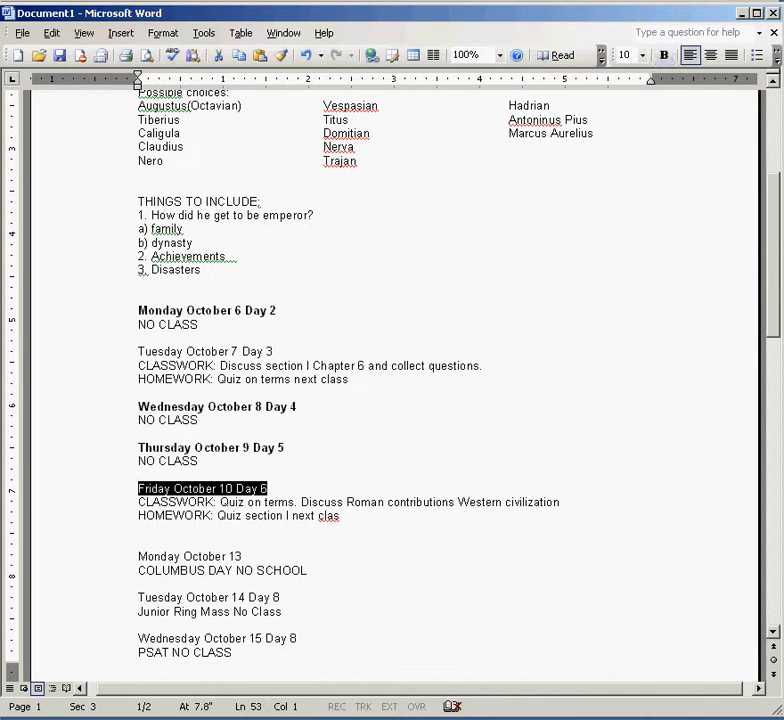
key(ctrl+b)
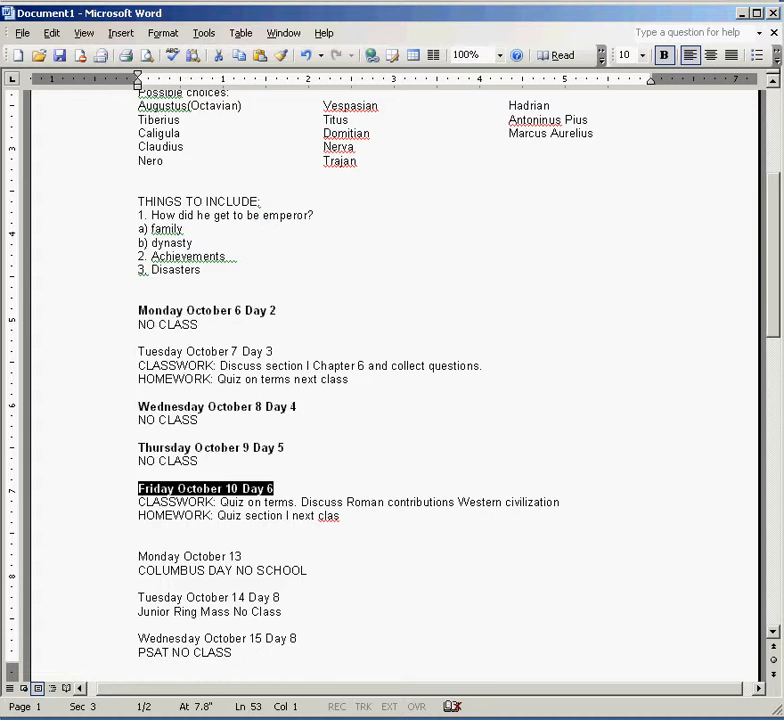
- Make the "Monday October 13" heading above the Columbus Day entry bold
scroll(400, 400, down, 2)
drag(243, 470, 138, 470)
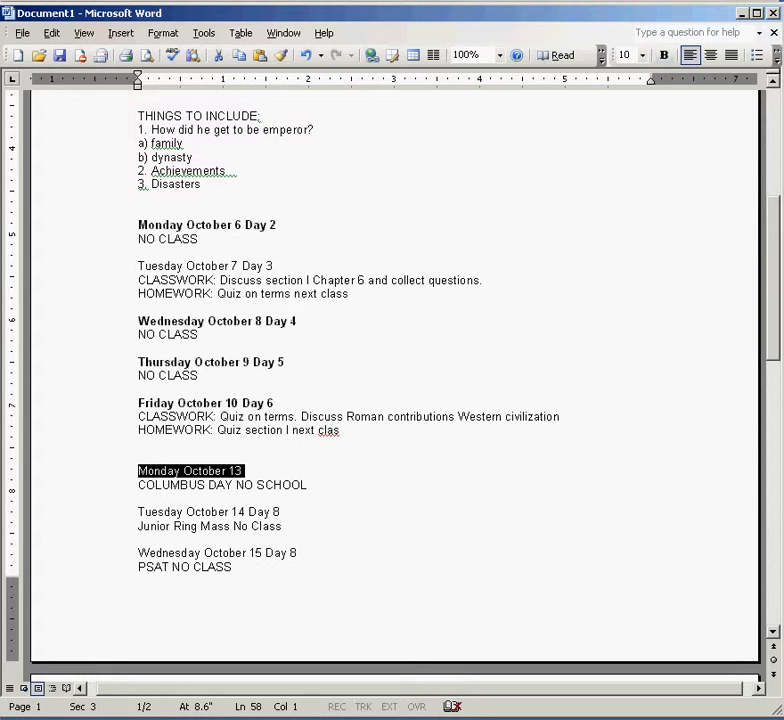
key(ctrl+b)
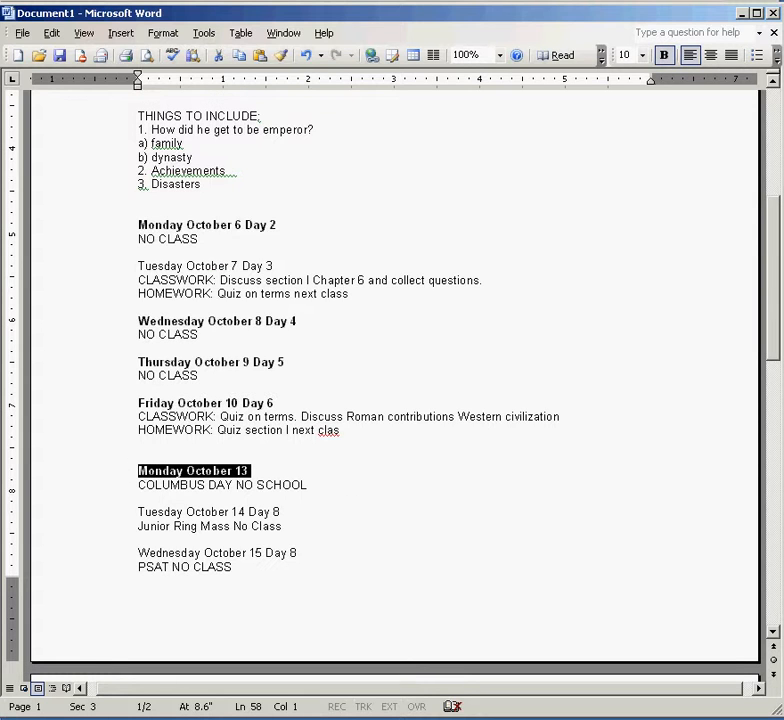
- Make the date headings "Tuesday October 14 Day 8" and "Wednesday October 15 Day 8" bold
drag(280, 512, 138, 512)
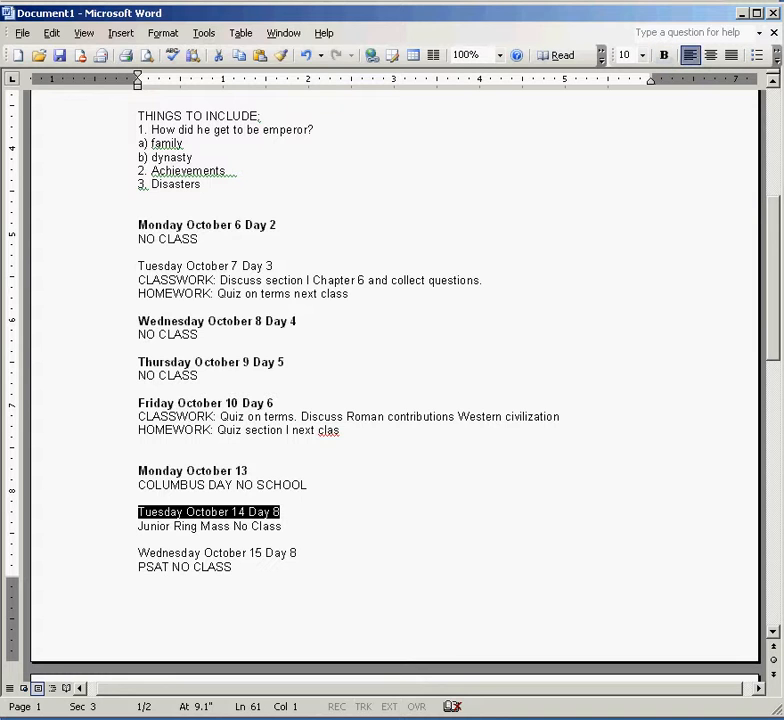
key(ctrl+b)
scroll(395, 380, down, 2)
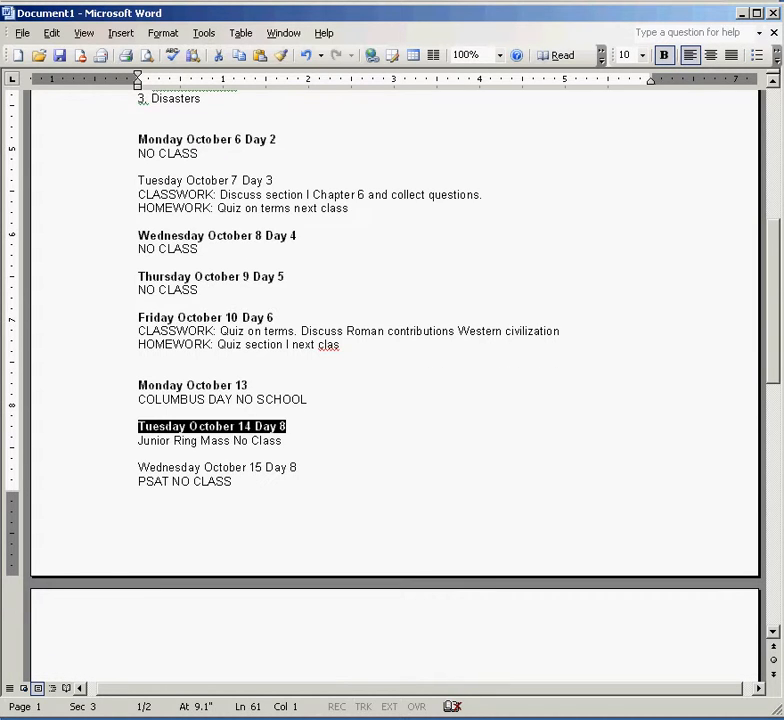
drag(297, 467, 138, 462)
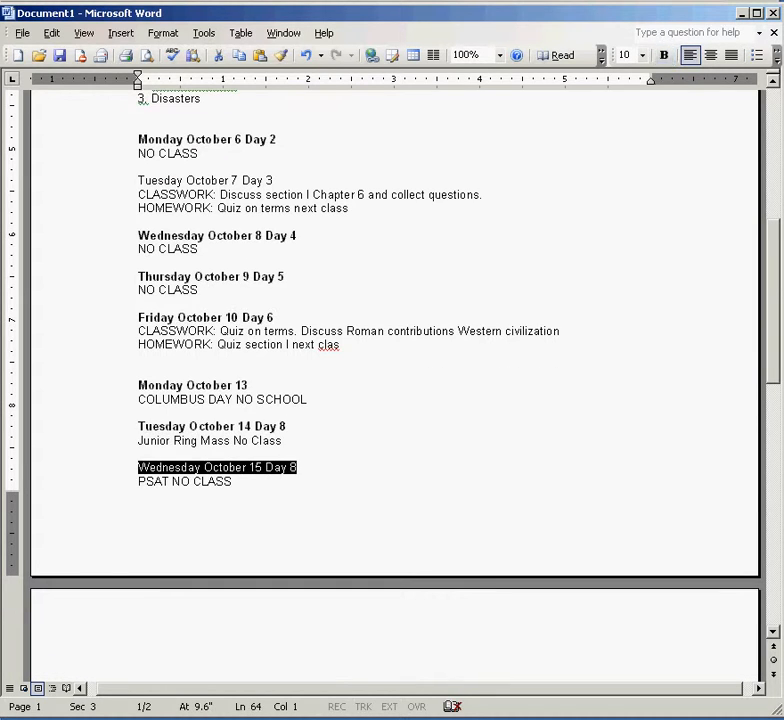
key(ctrl+b)
- Make the date headings "Thursday October 16 Day 7" and "Friday October 17 Day 1" bold
scroll(395, 380, down, 8)
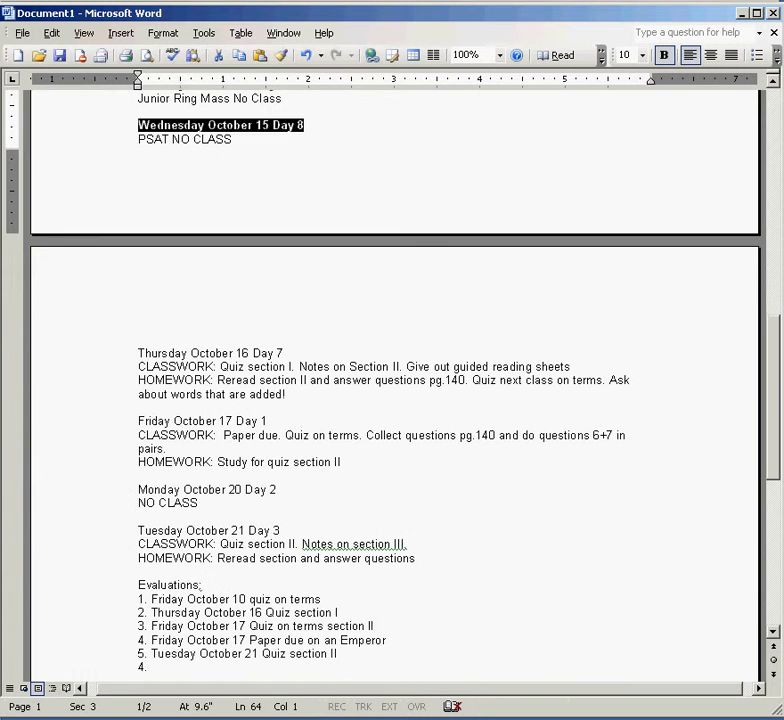
drag(291, 353, 138, 353)
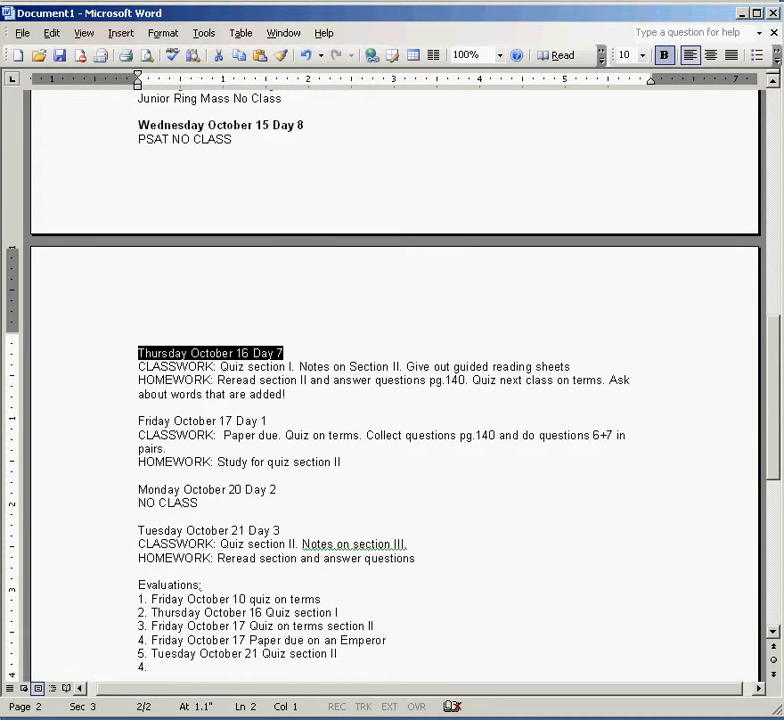
key(ctrl+b)
drag(267, 421, 130, 422)
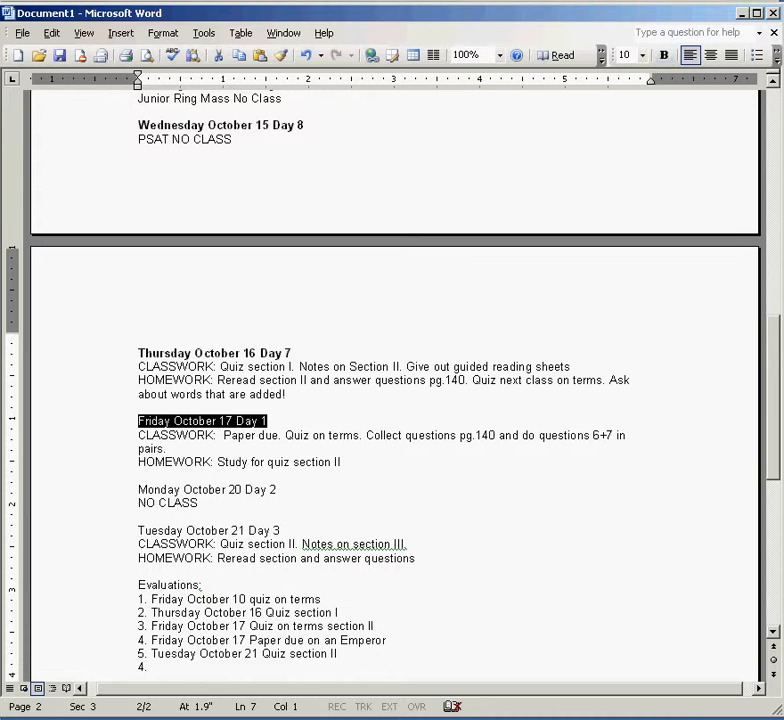
key(ctrl+b)
- Make the date headings "Monday October 20 Day 2" and "Tuesday October 21 Day 3" bold
drag(276, 489, 138, 489)
key(ctrl+b)
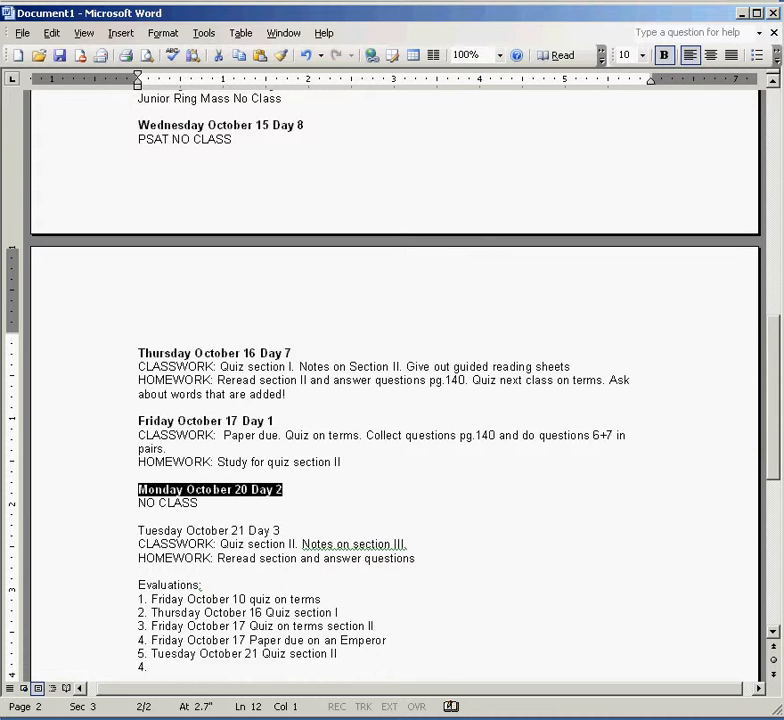
drag(280, 530, 138, 530)
key(ctrl+b)
- Remove the blank line under the Evaluations list and the period after its stray final "4"
scroll(390, 400, down, 5)
click(138, 467)
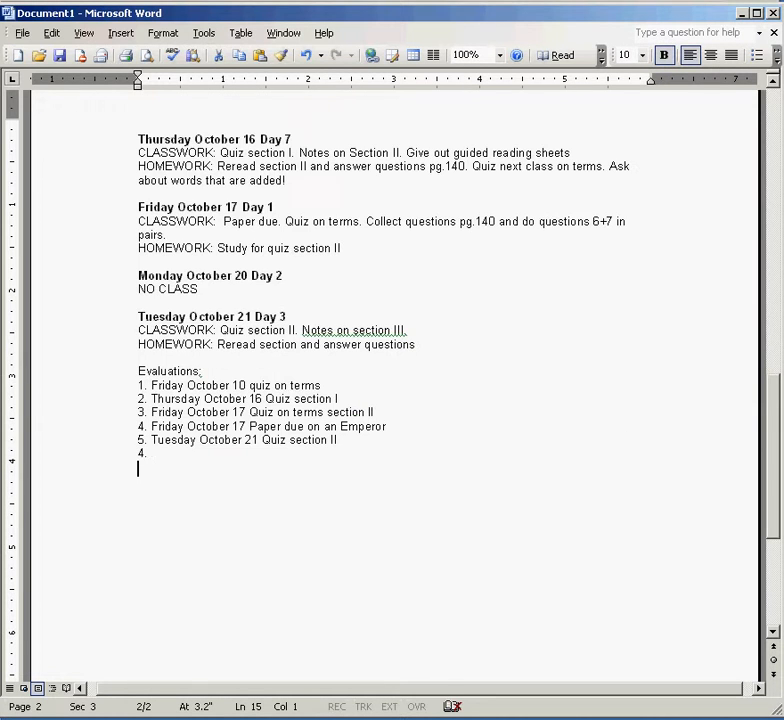
key(BackSpace)
key(BackSpace)
key(BackSpace)
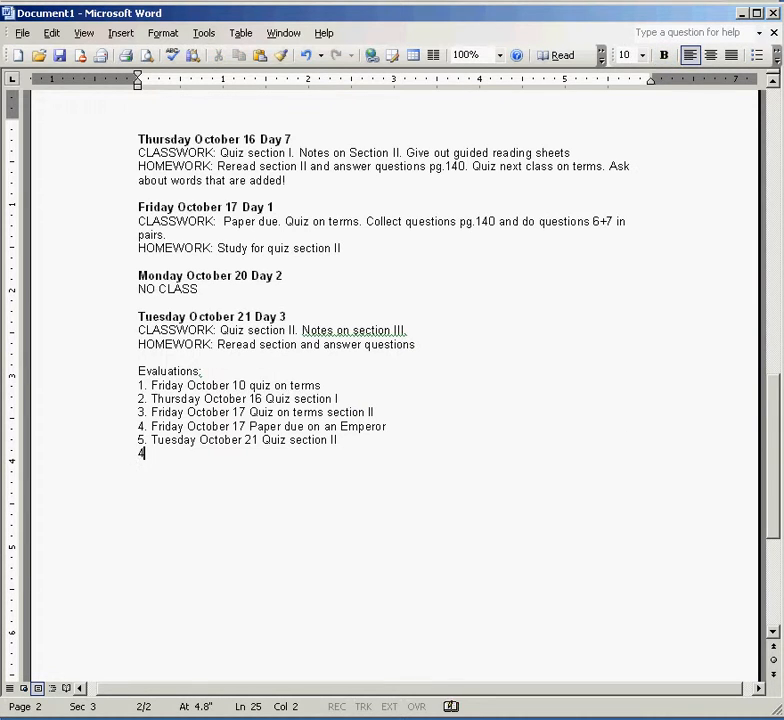
- Append "A period" to the end of the "Week of October 6th" title
scroll(390, 380, up, 20)
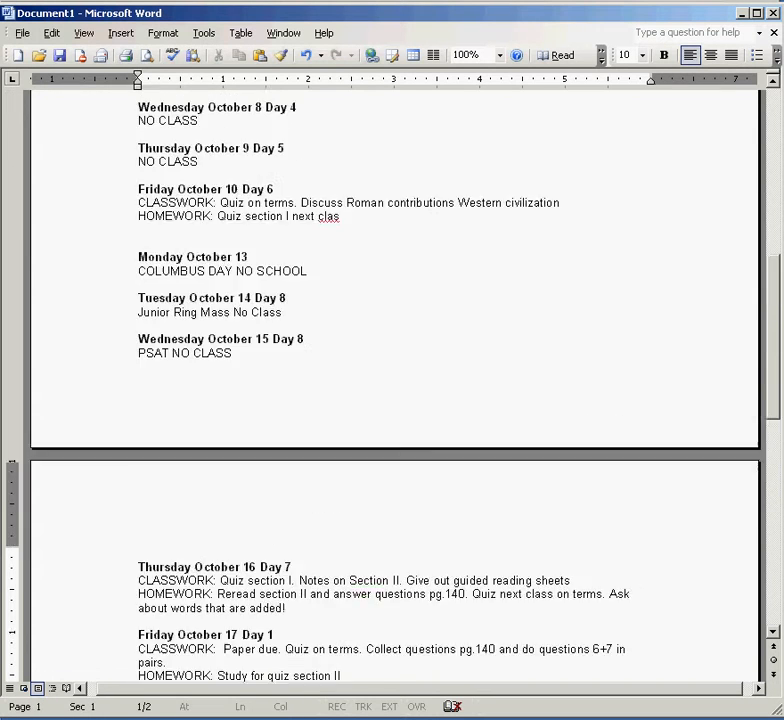
scroll(390, 380, up, 2)
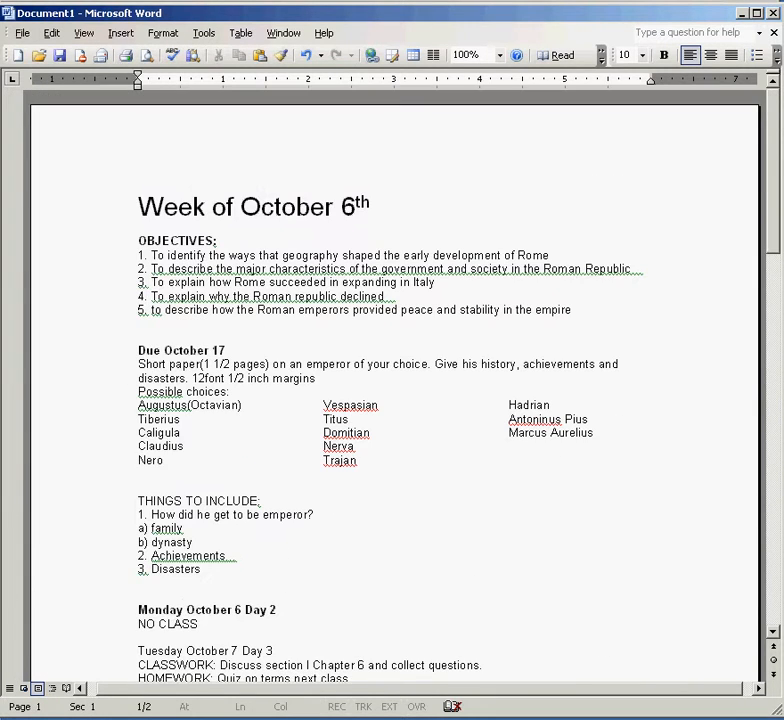
click(347, 207)
text(A )
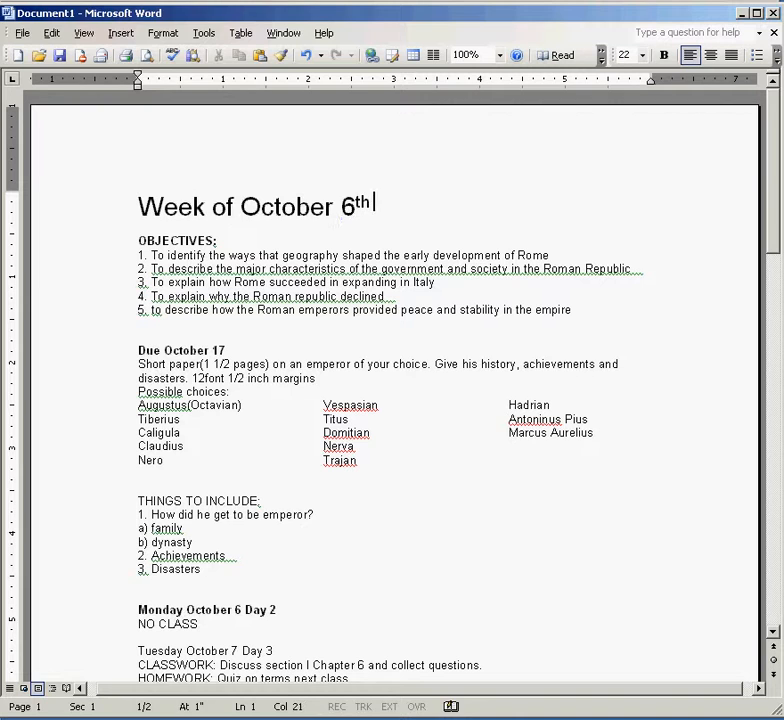
text(period)
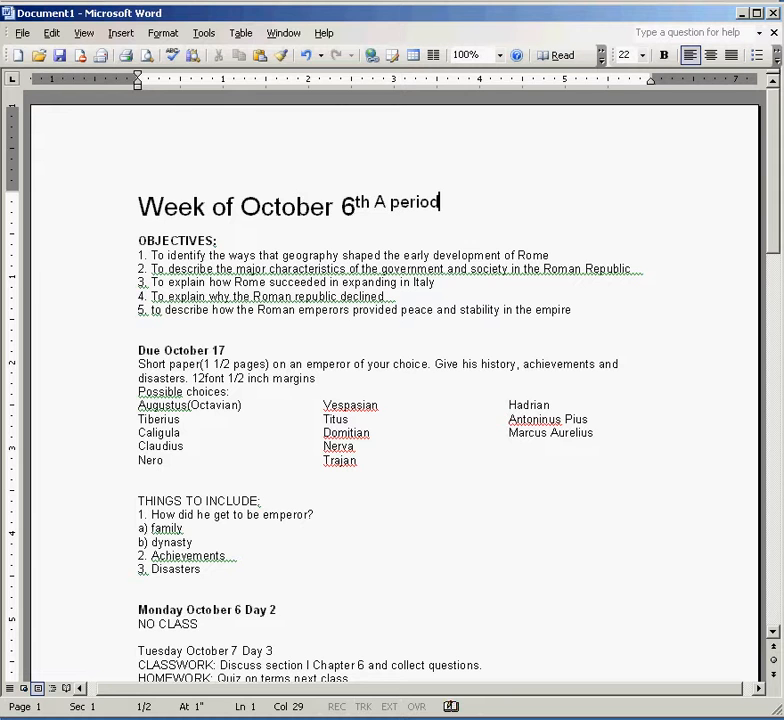
- Start saving the document under a new name and set the file name to "Unit 3 6th A period"
click(22, 33)
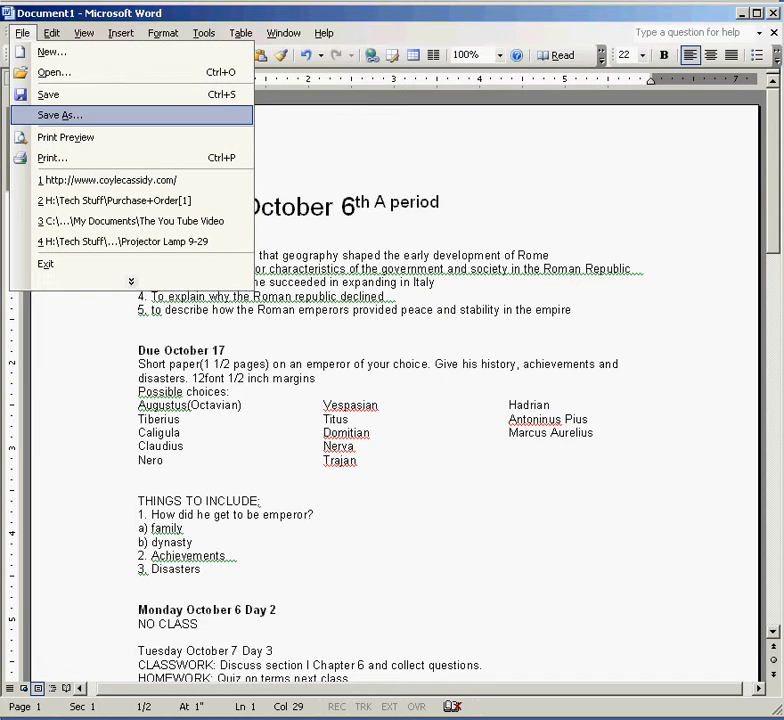
click(60, 115)
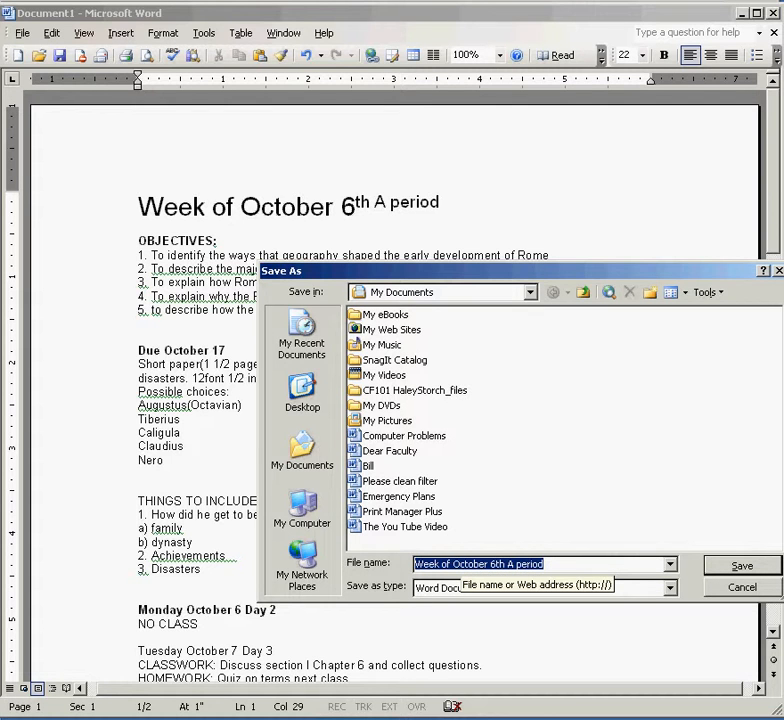
drag(488, 564, 300, 565)
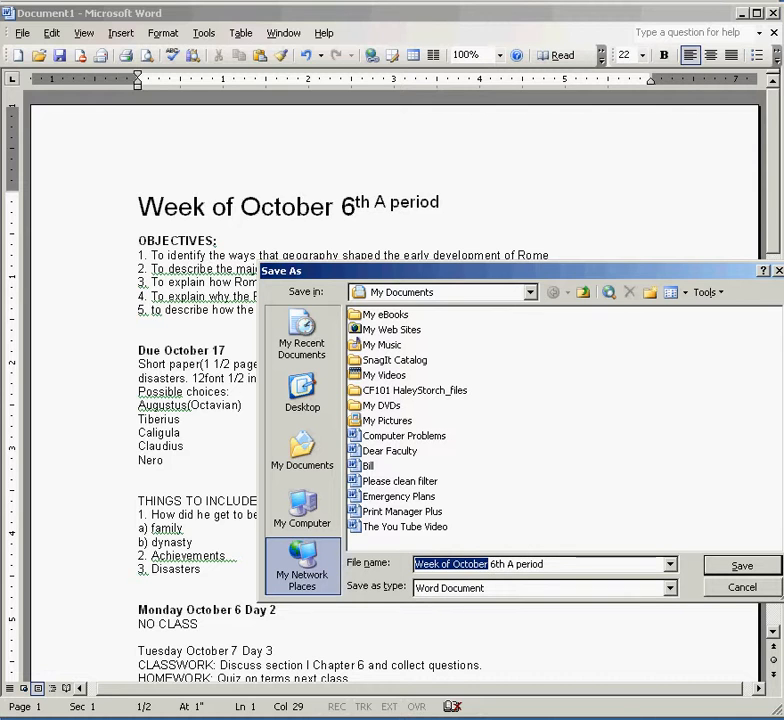
text(Unit )
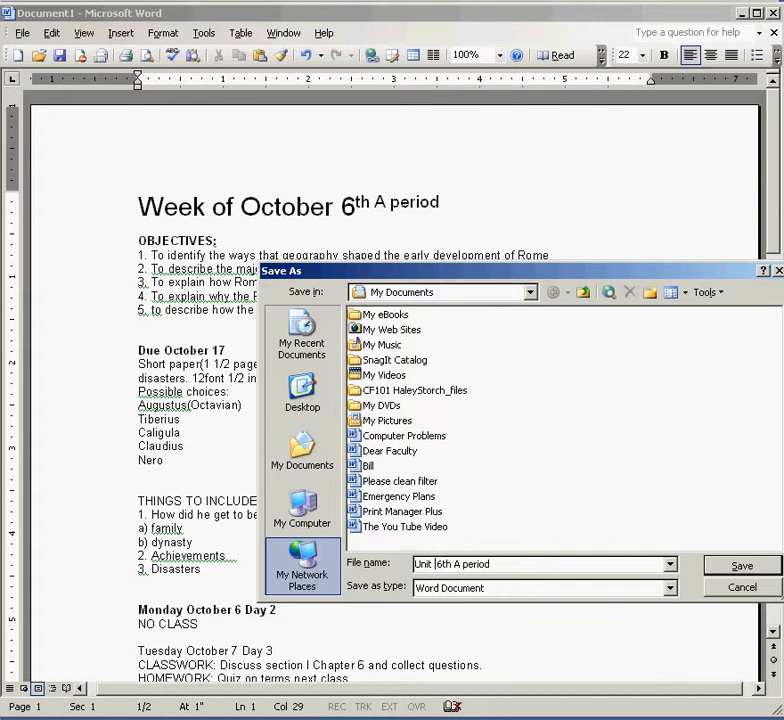
text(3)
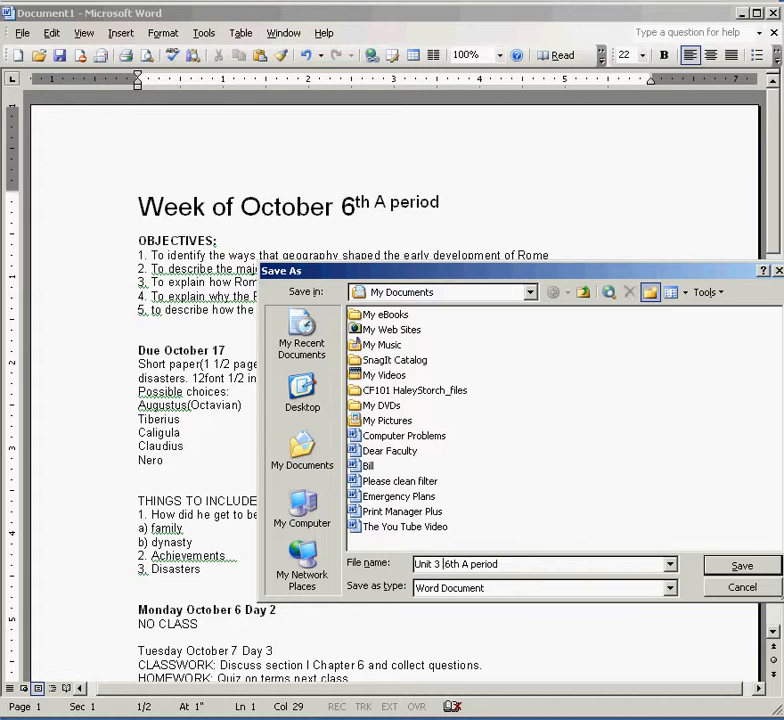
- Create a folder named "History Syllabus" in My Documents and save the document in it
click(650, 292)
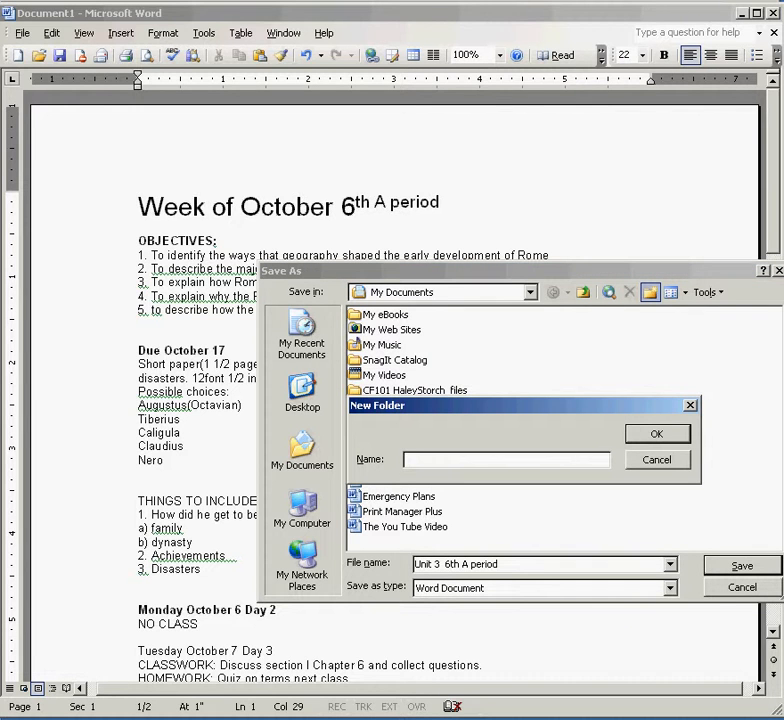
text(Hi)
text(ory Syllabus)
key(Return)
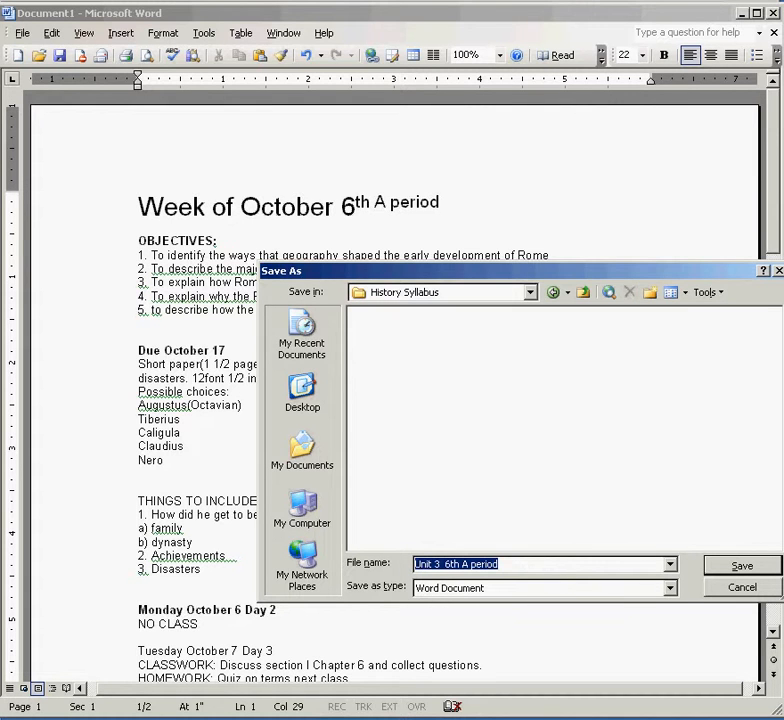
key(Return)
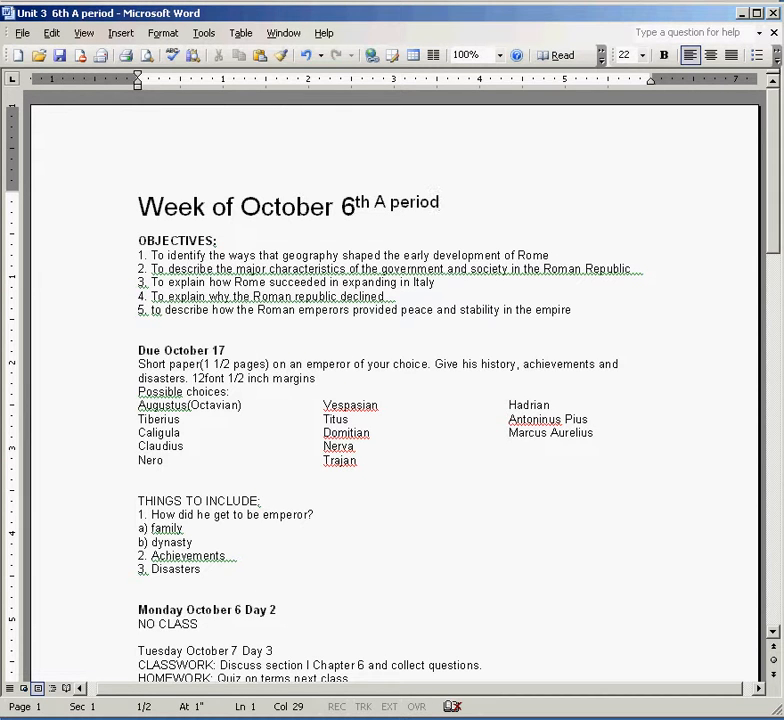
click(22, 33)
click(60, 115)
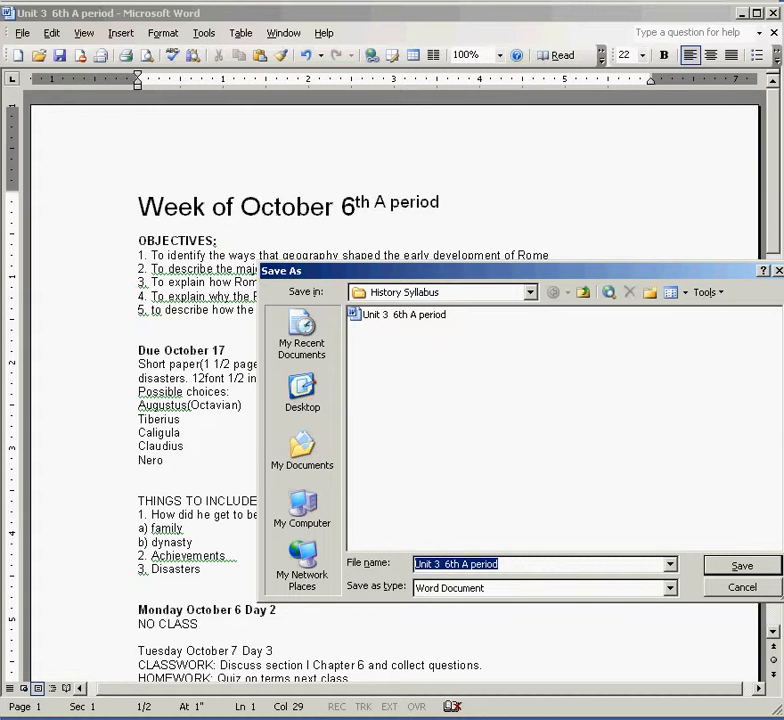
key(F4)
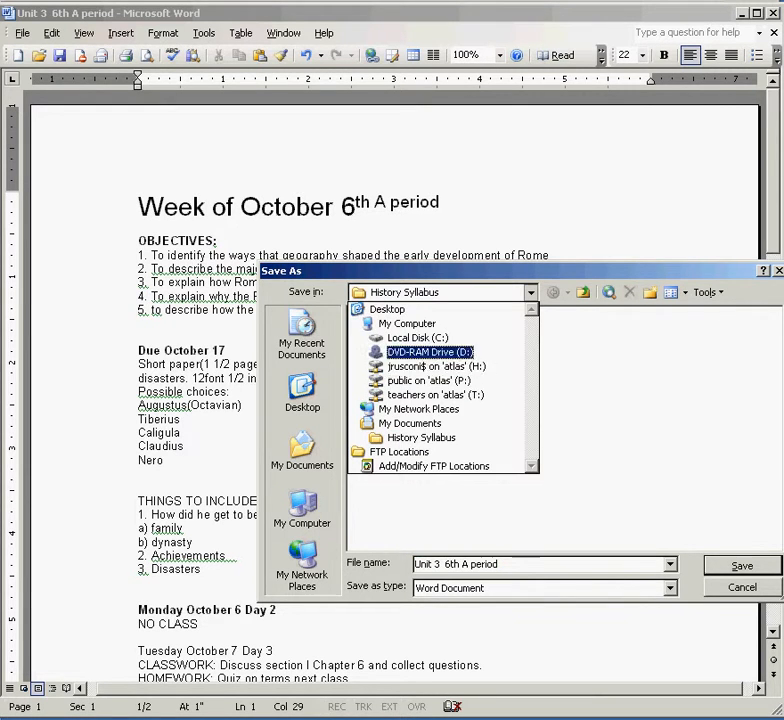
key(Return)
scroll(562, 420, right, 3)
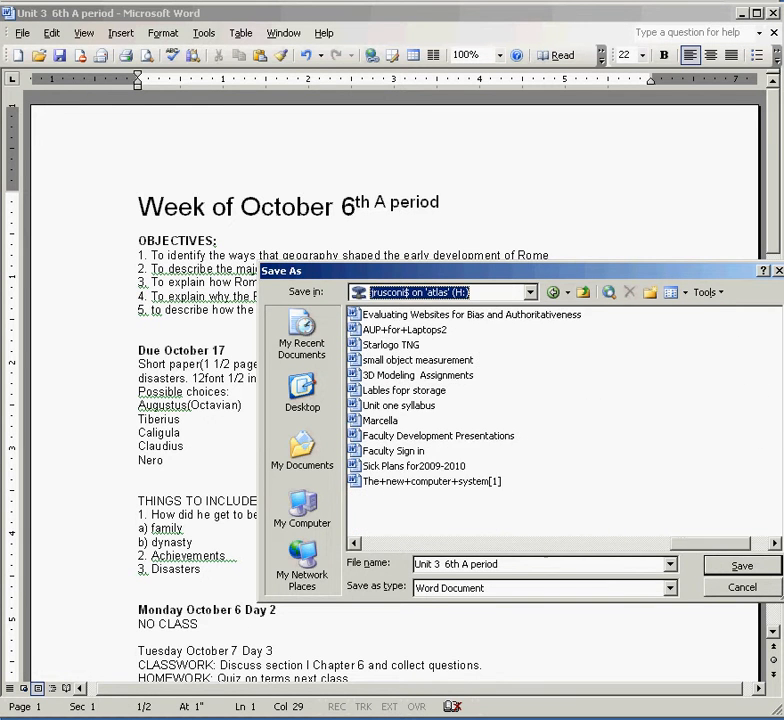
scroll(562, 420, left, 3)
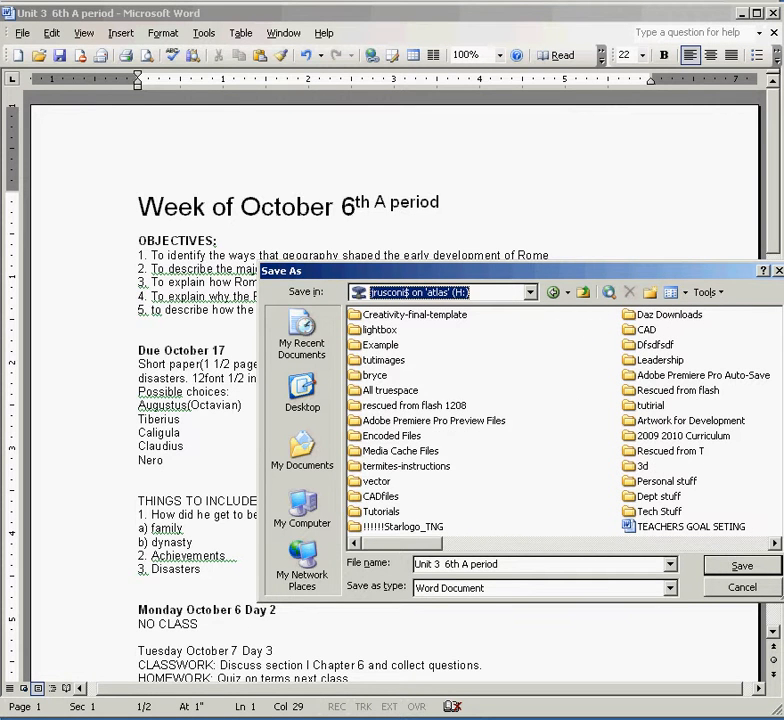
key(Return)
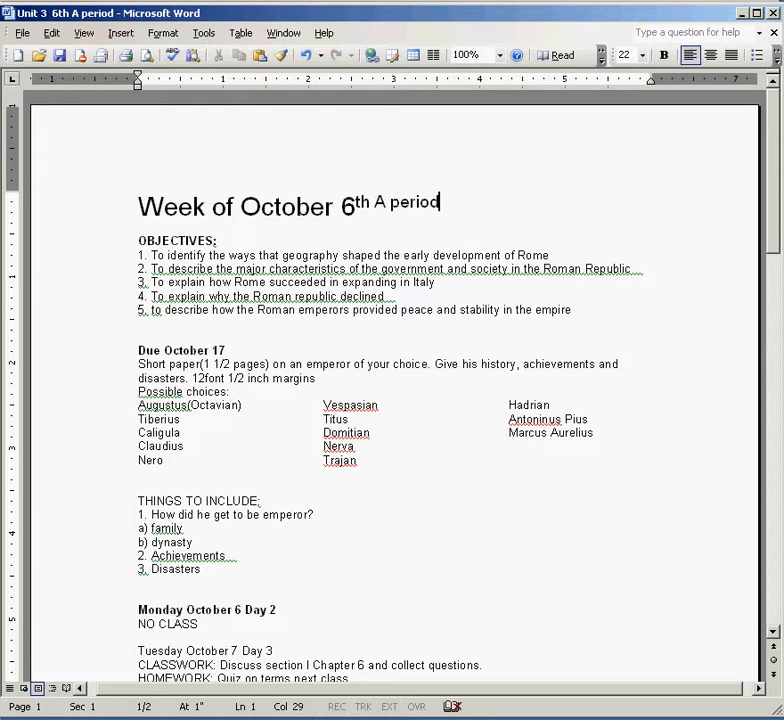
- Change the period letter in the title to "B" and the short paper's due date to October 18
drag(368, 205, 385, 206)
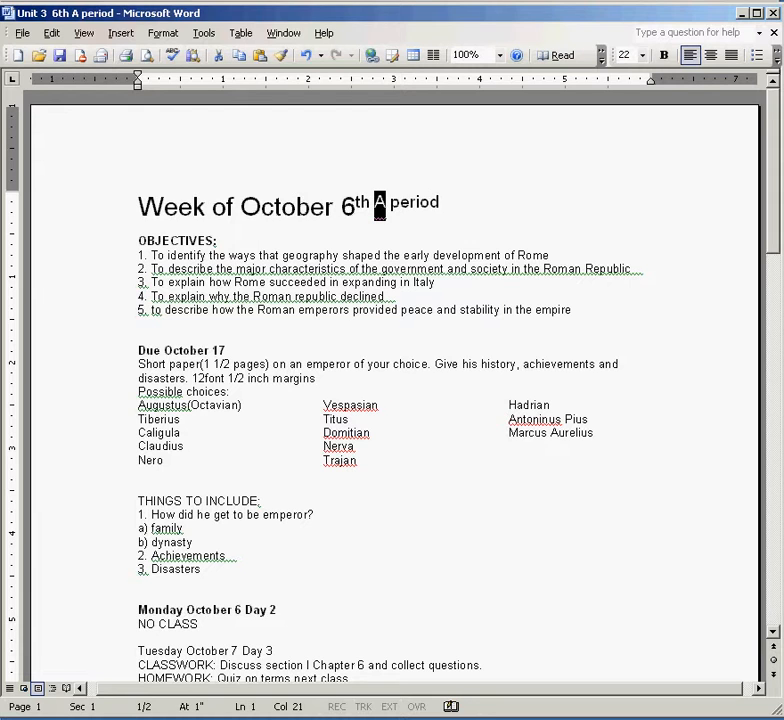
text(B)
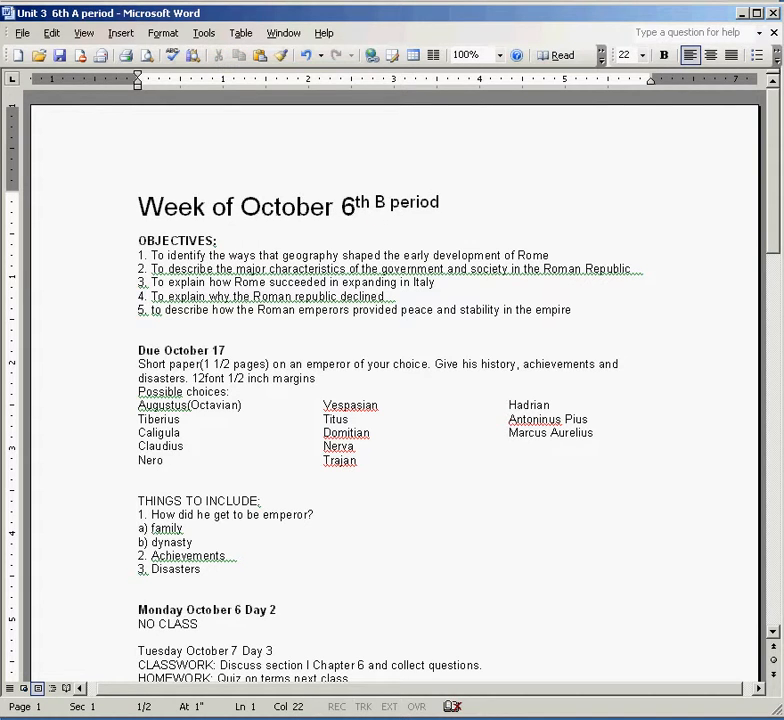
scroll(395, 400, down, 5)
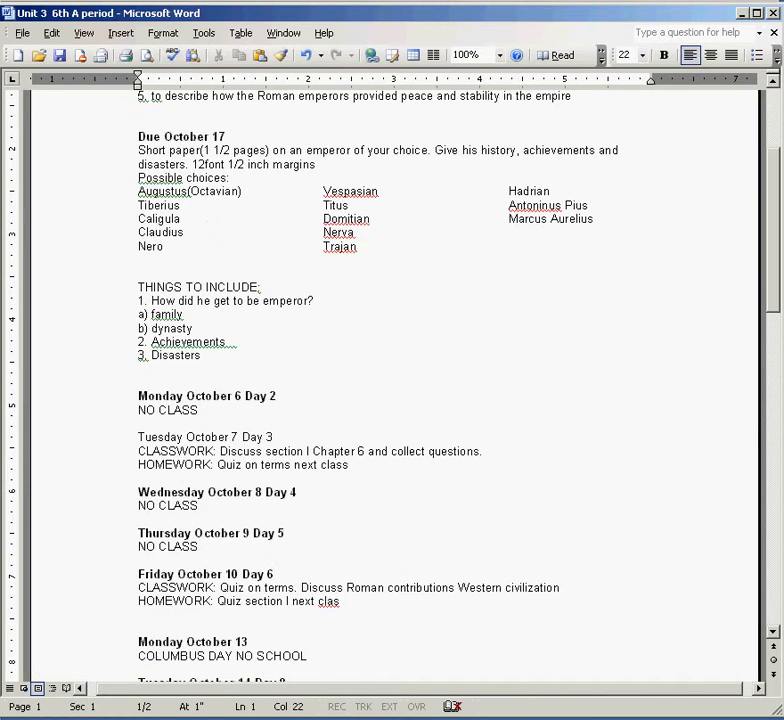
scroll(395, 400, up, 3)
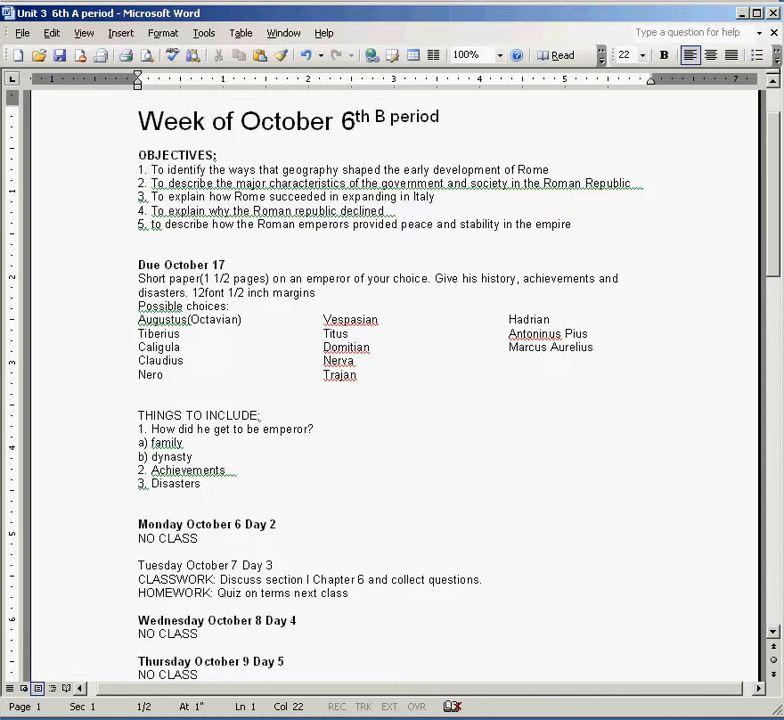
double_click(219, 264)
text(18)
scroll(395, 400, down, 6)
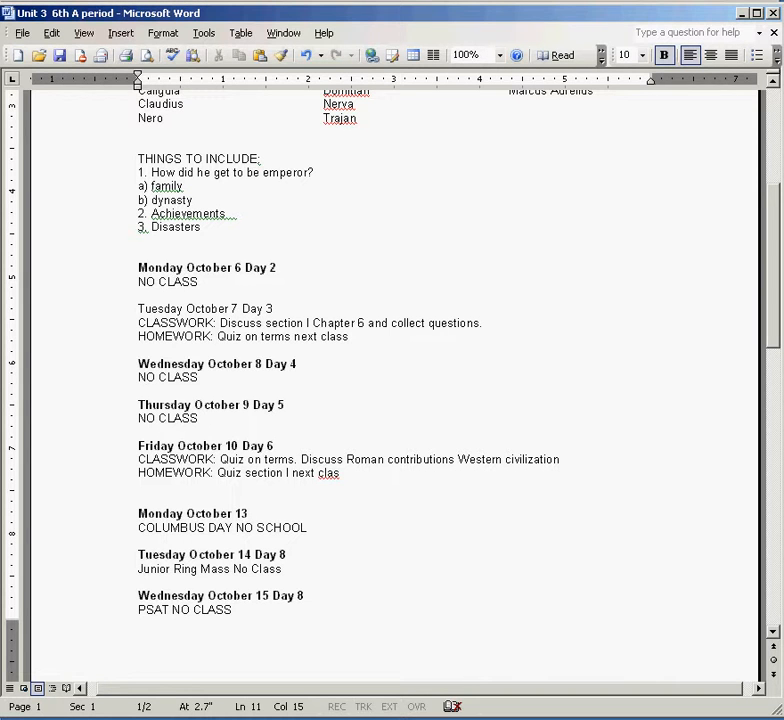
drag(241, 267, 186, 267)
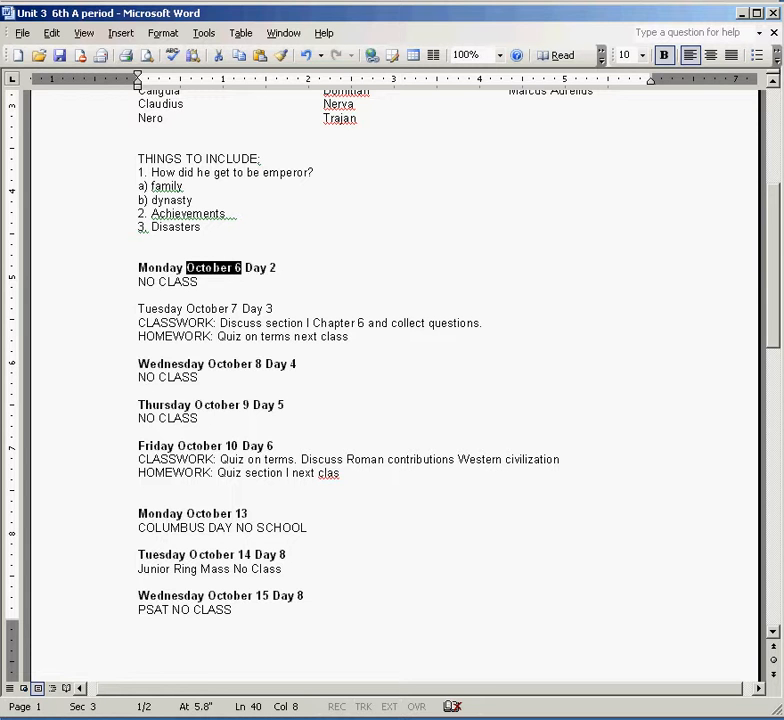
scroll(395, 380, up, 7)
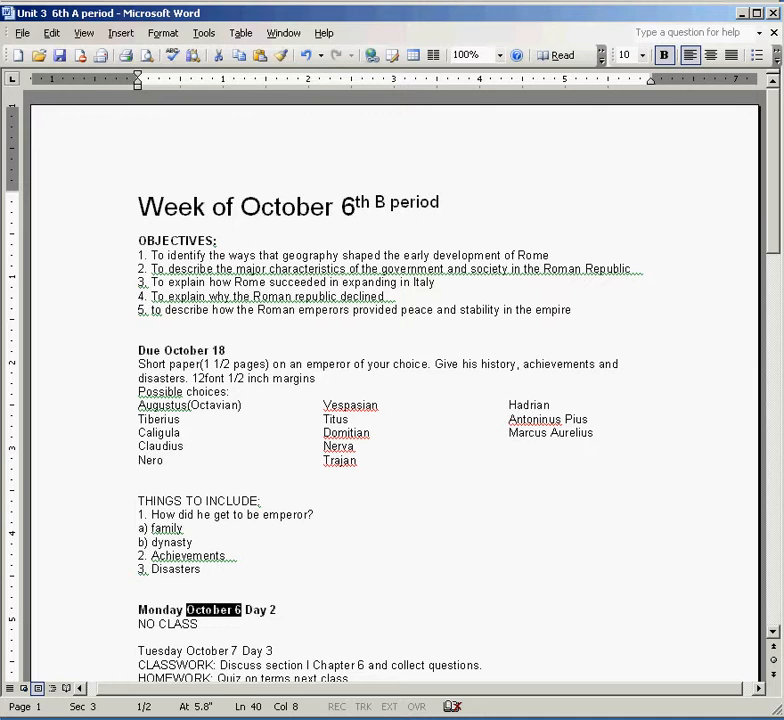
- Save the document as a separate copy named "Unit 3 6th B period" in the History Syllabus folder
click(22, 33)
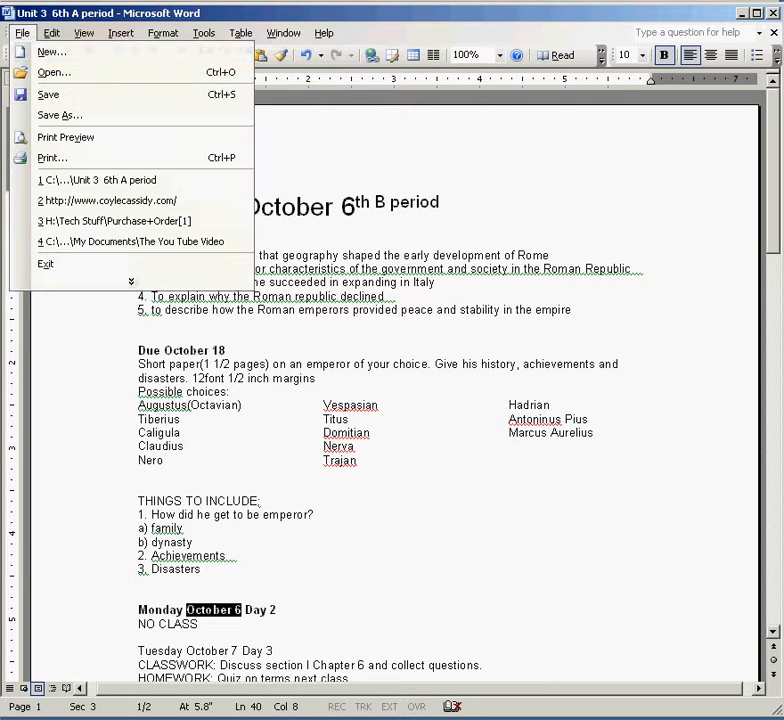
click(60, 115)
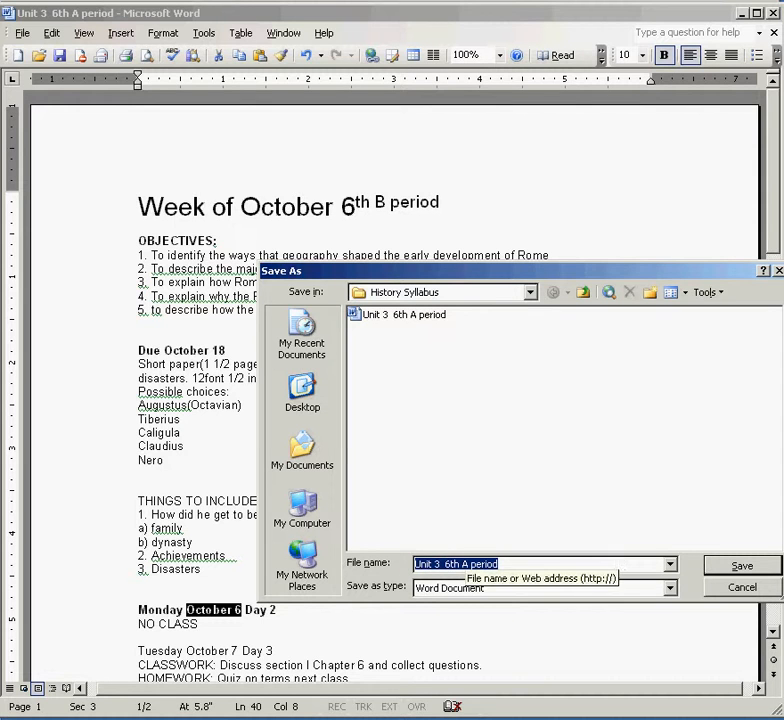
click(464, 563)
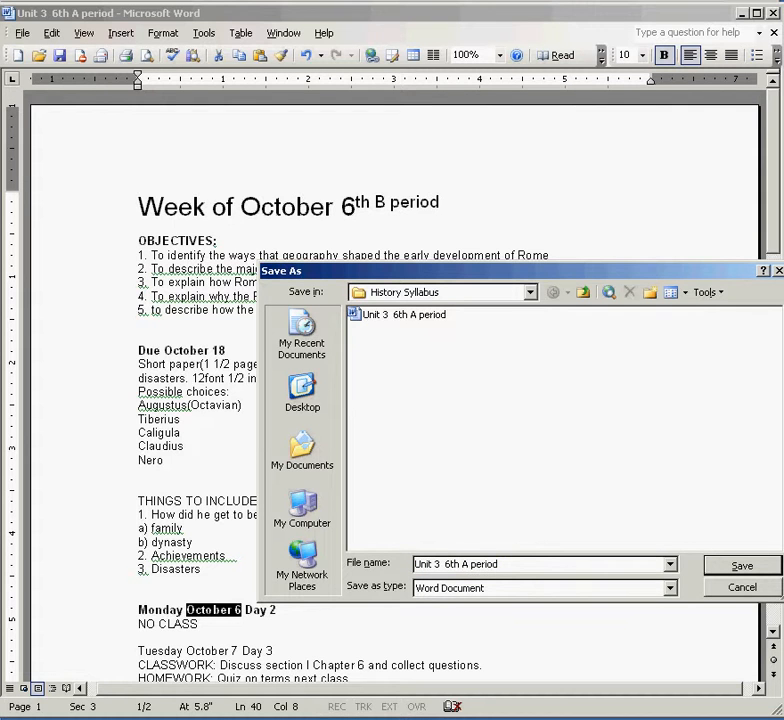
key(BackSpace)
text(B)
key(Return)
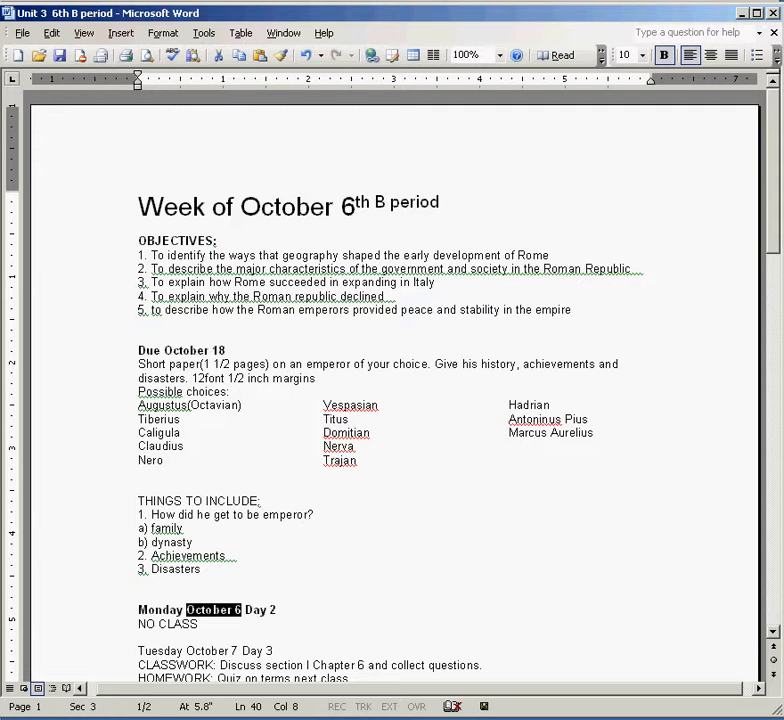
- Change the period letter in the "Week of October 6th" title to "F"
drag(375, 203, 387, 203)
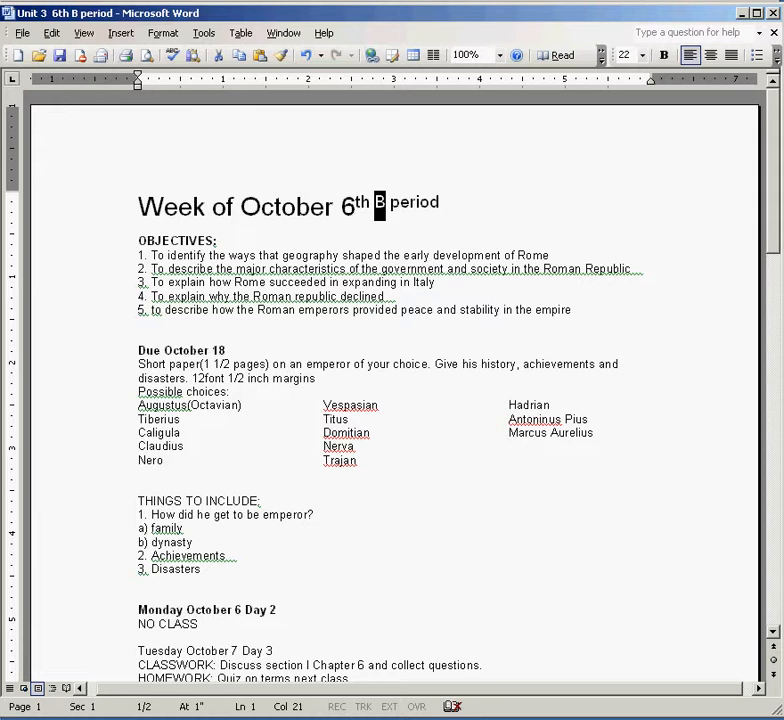
text(f)
key(BackSpace)
text(F)
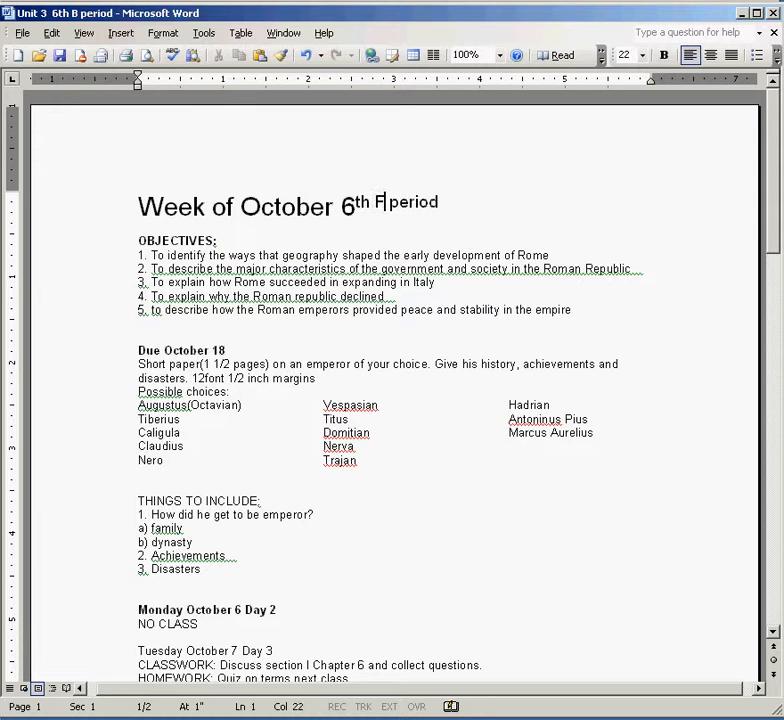
- Save the document as a separate copy named "Unit 3 6th F period" in the History Syllabus folder
click(22, 33)
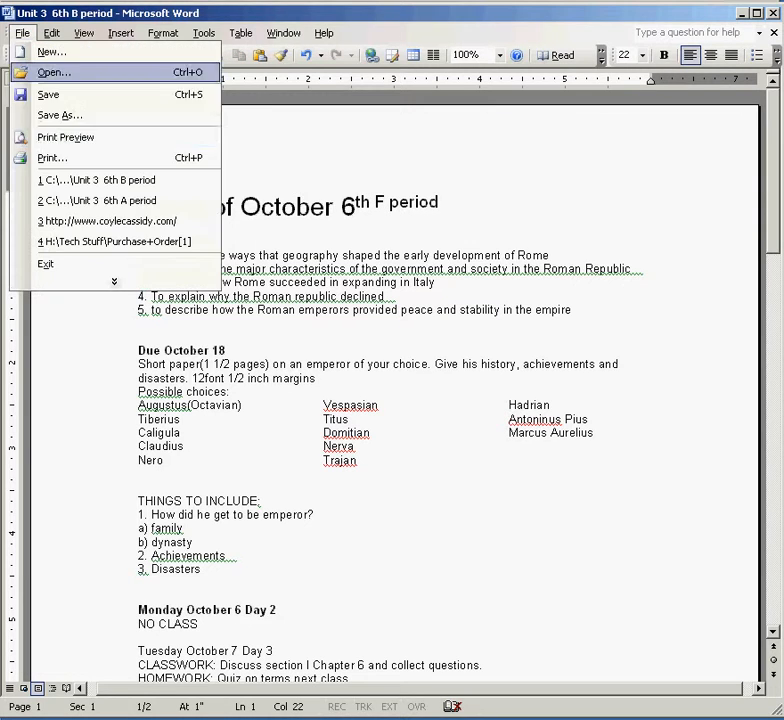
click(60, 115)
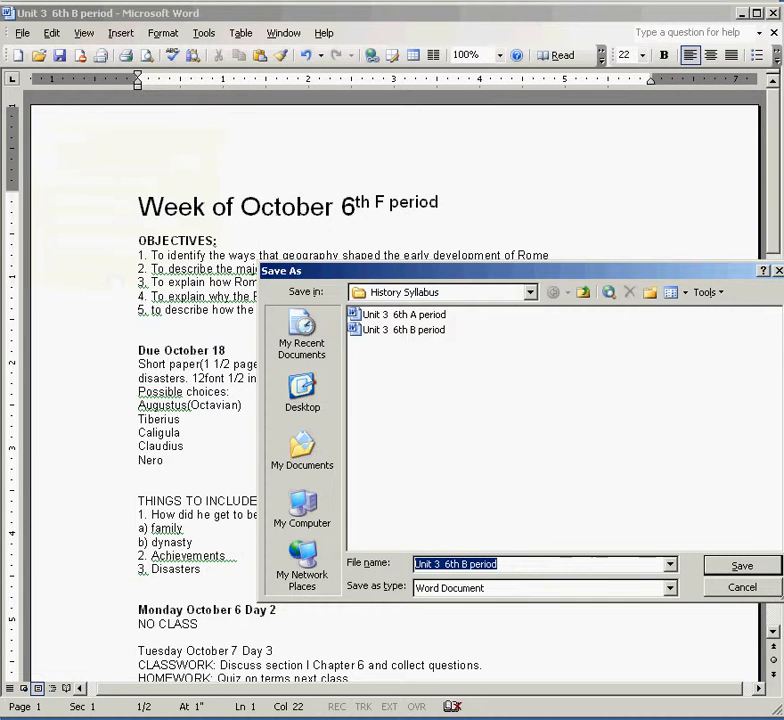
click(463, 564)
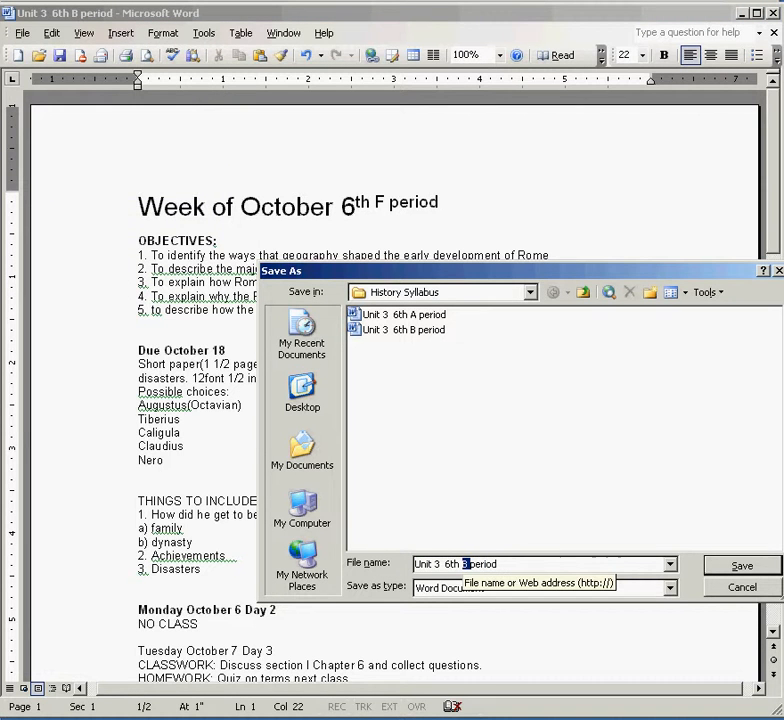
key(Delete)
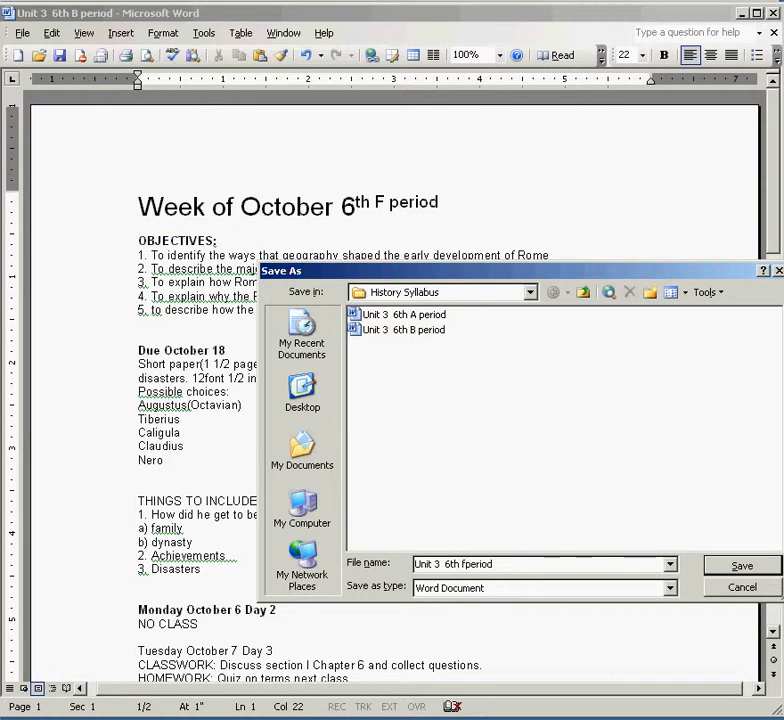
text(F)
key(Return)
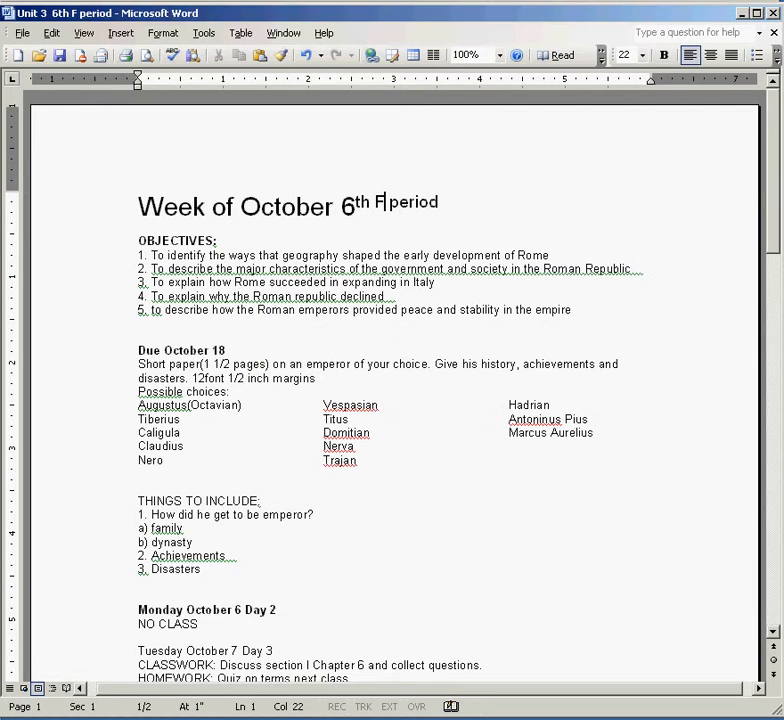
- Save another copy of the document as "Unit 3 6th G period" in the History Syllabus folder
click(21, 32)
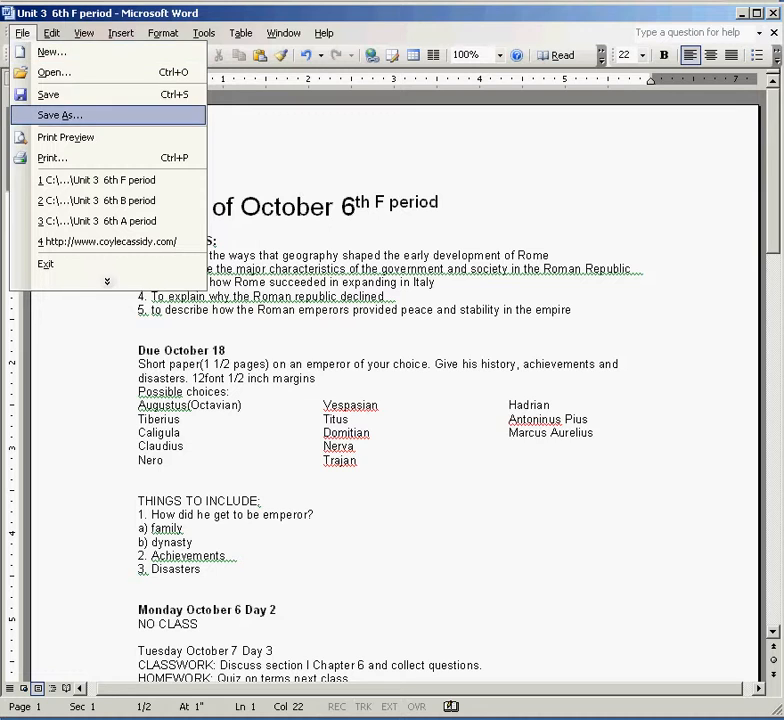
click(60, 115)
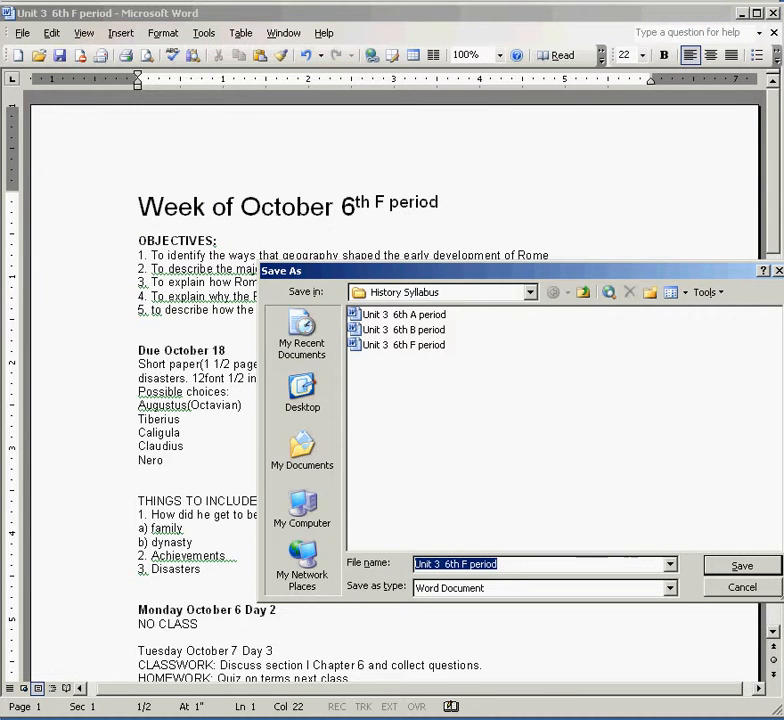
click(464, 564)
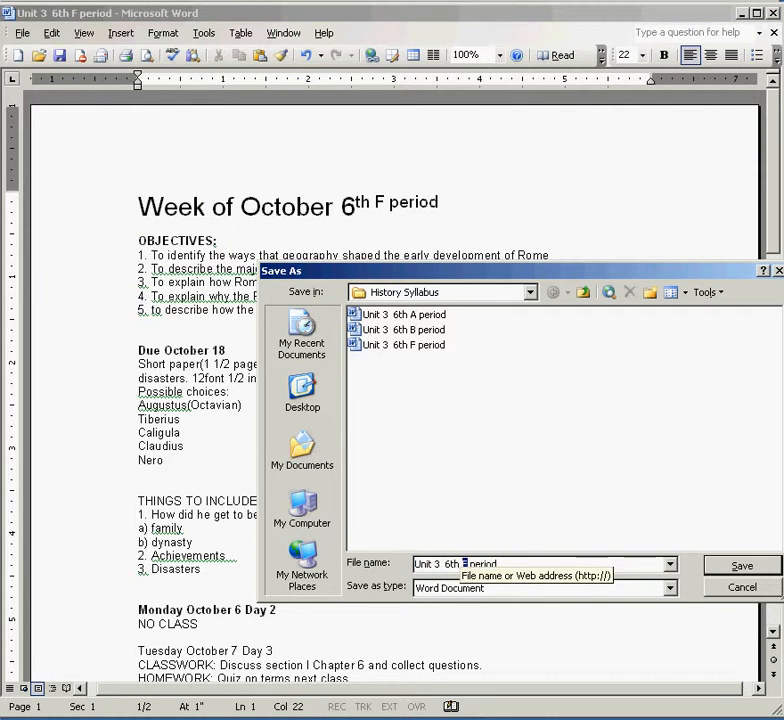
double_click(464, 564)
text(G)
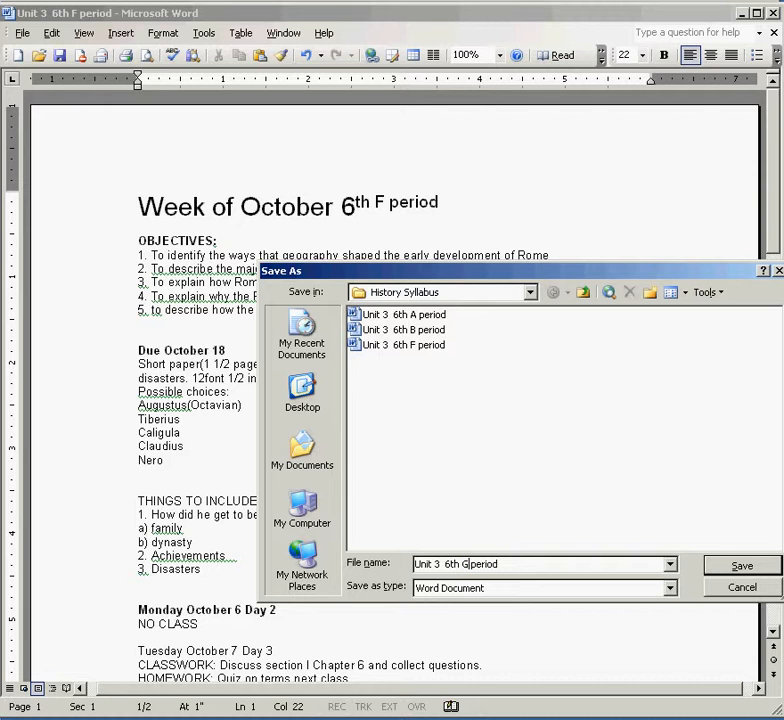
click(742, 566)
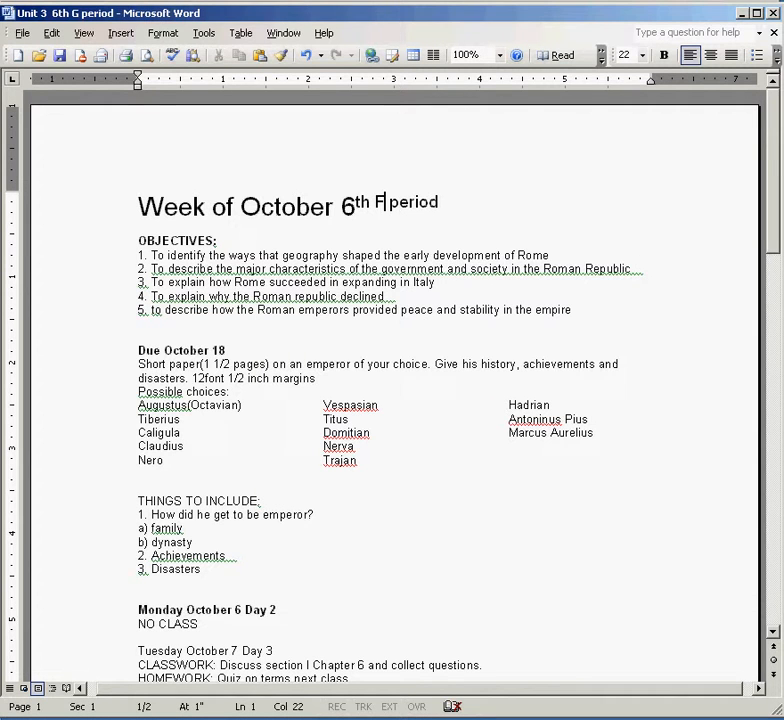
- Change the period letter in the title to "G" and save the document again under its existing name
key(shift+Left)
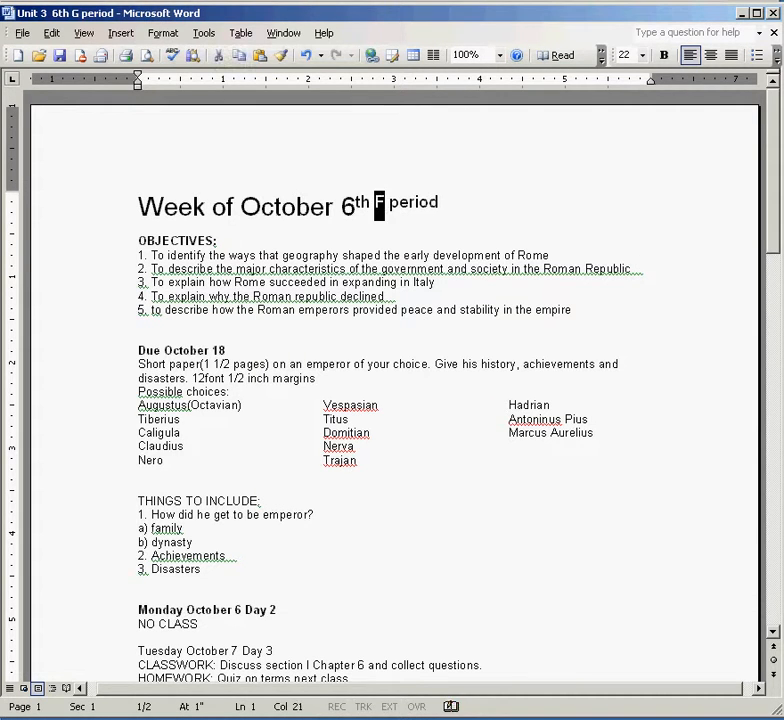
text(G)
key(alt)
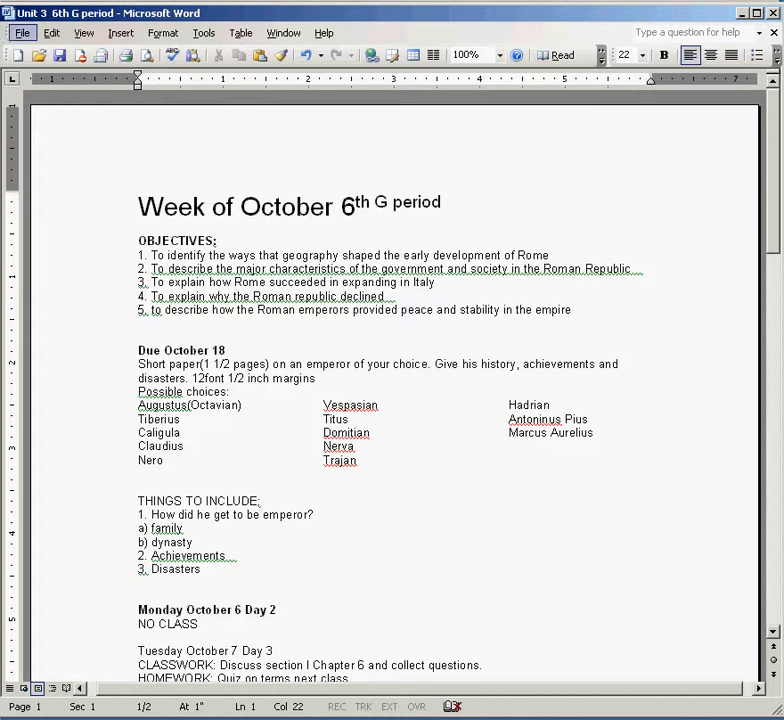
key(f)
key(Down)
key(Down)
key(Down)
key(Return)
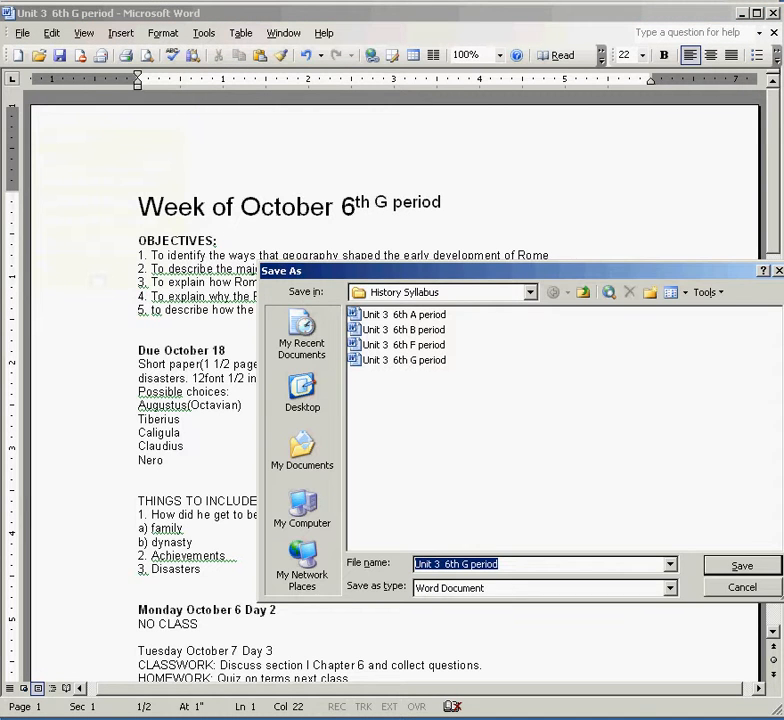
key(Return)
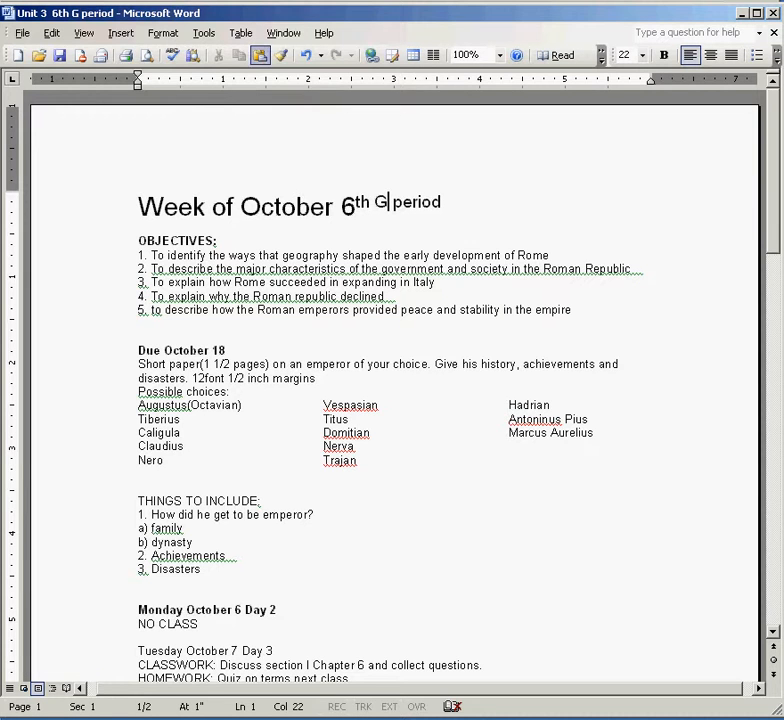
click(283, 33)
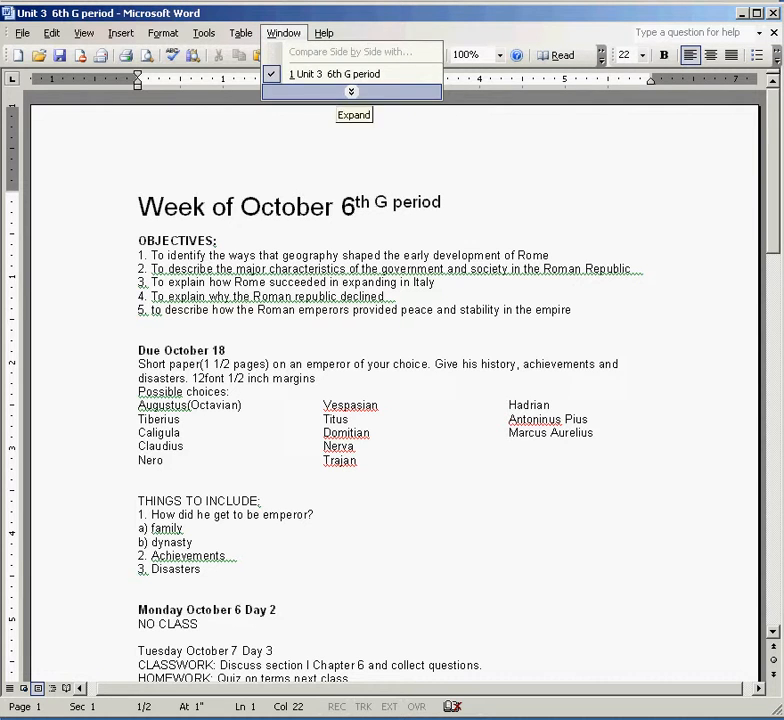
click(351, 91)
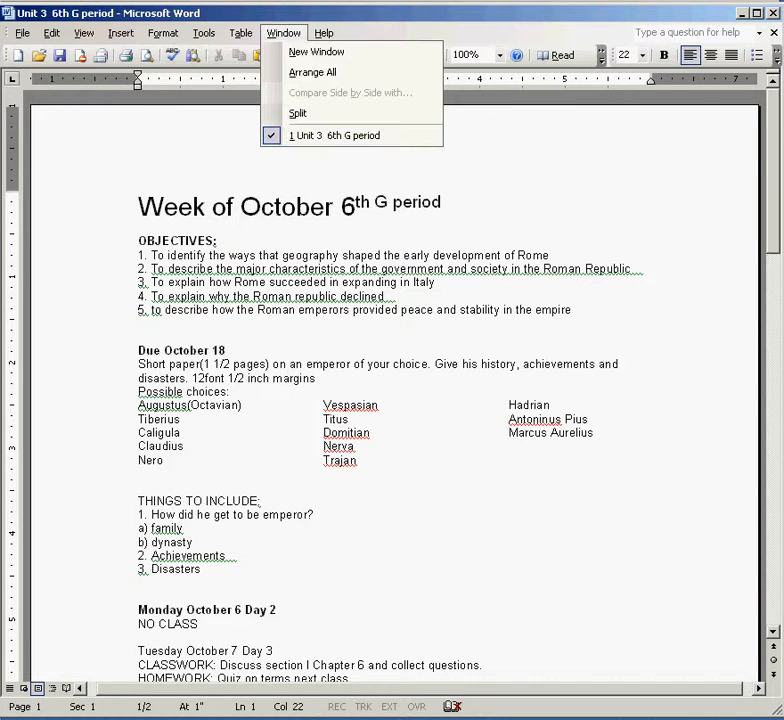
key(Escape)
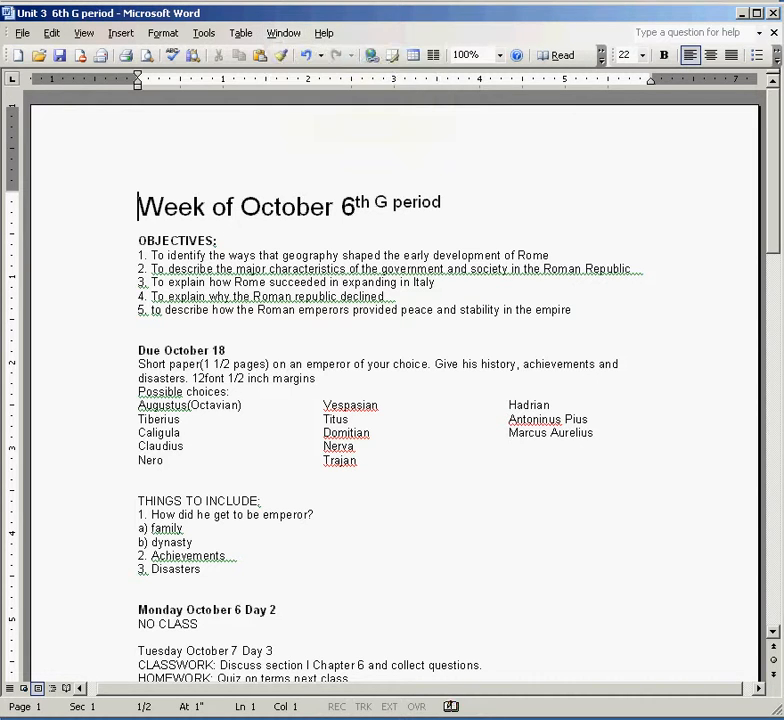
- Reopen the recent documents "Unit 3 6th F period" and "Unit 3 6th B period" and view their daily class schedules
click(22, 33)
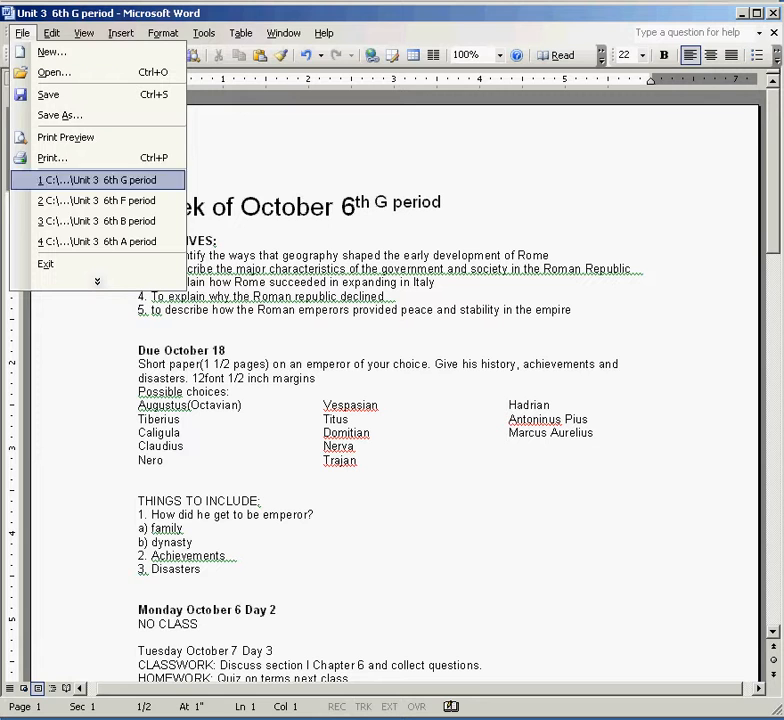
click(97, 200)
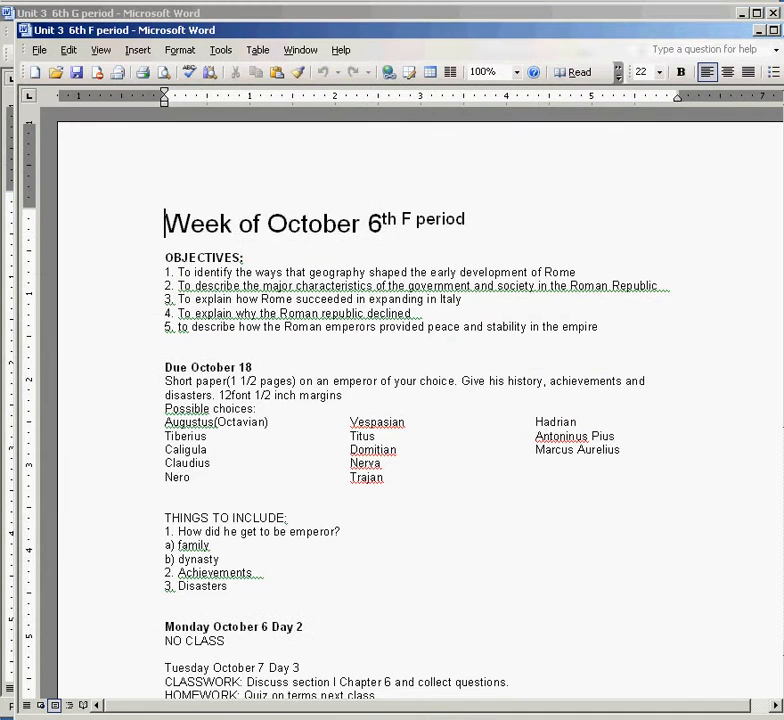
scroll(400, 400, down, 6)
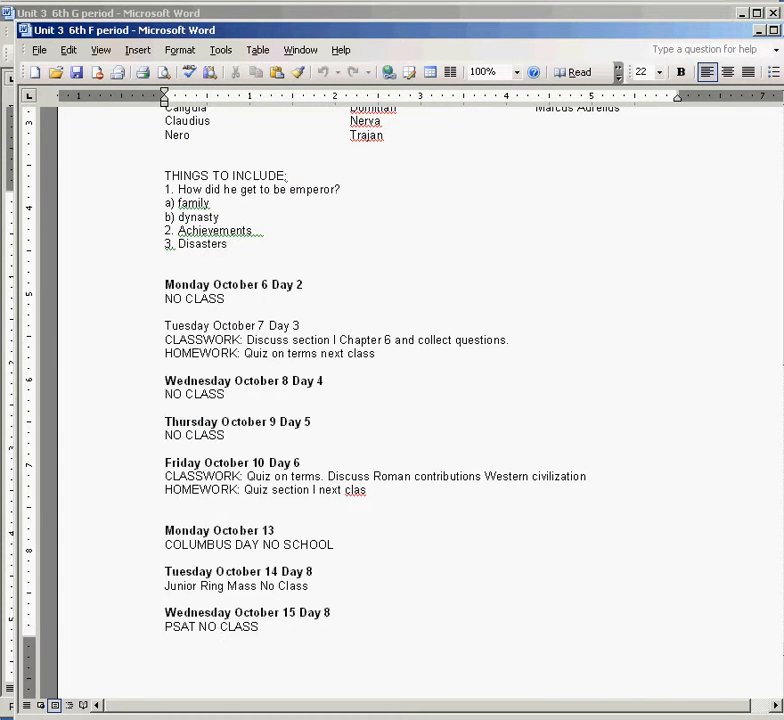
click(38, 50)
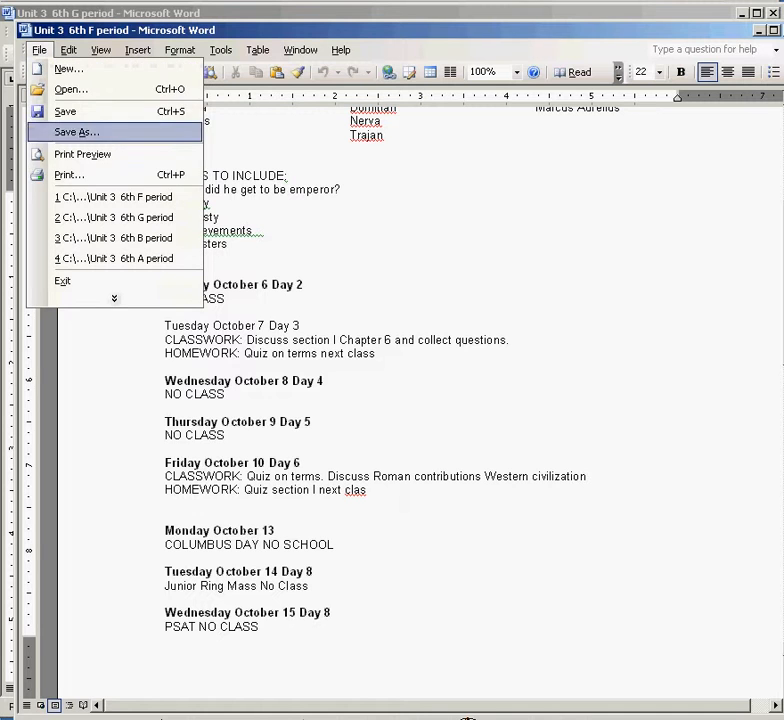
click(113, 238)
scroll(400, 400, down, 7)
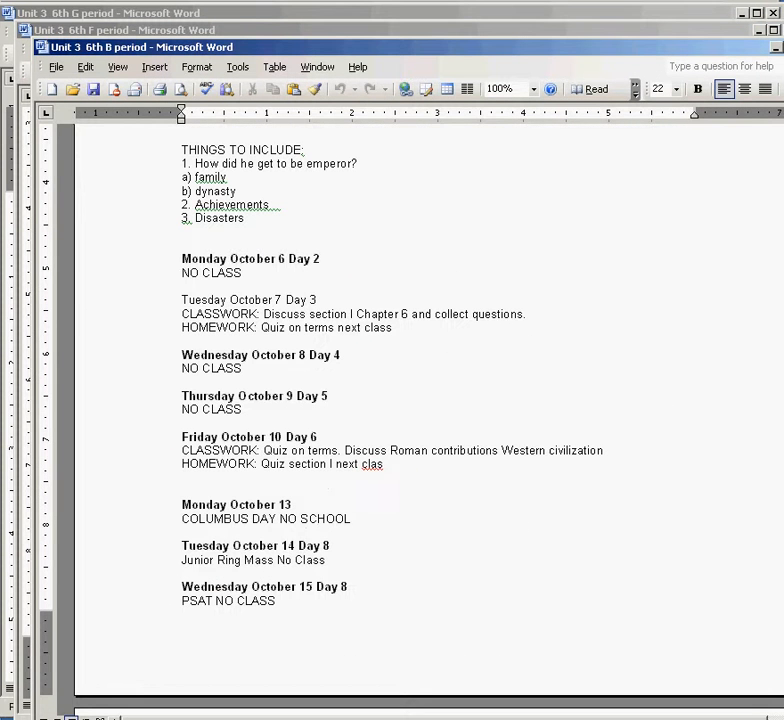
- Save the B period document again under its existing name in the History Syllabus folder
click(56, 67)
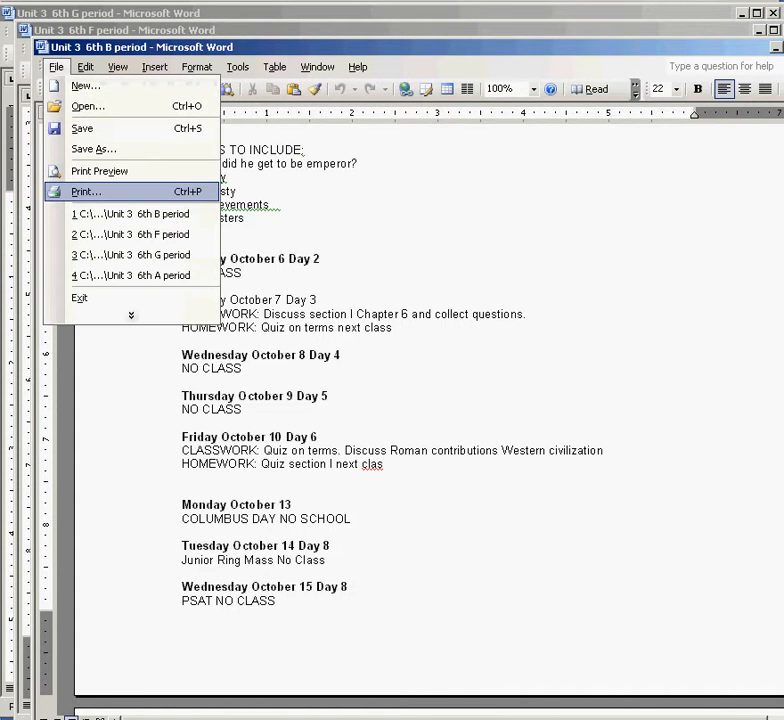
click(93, 149)
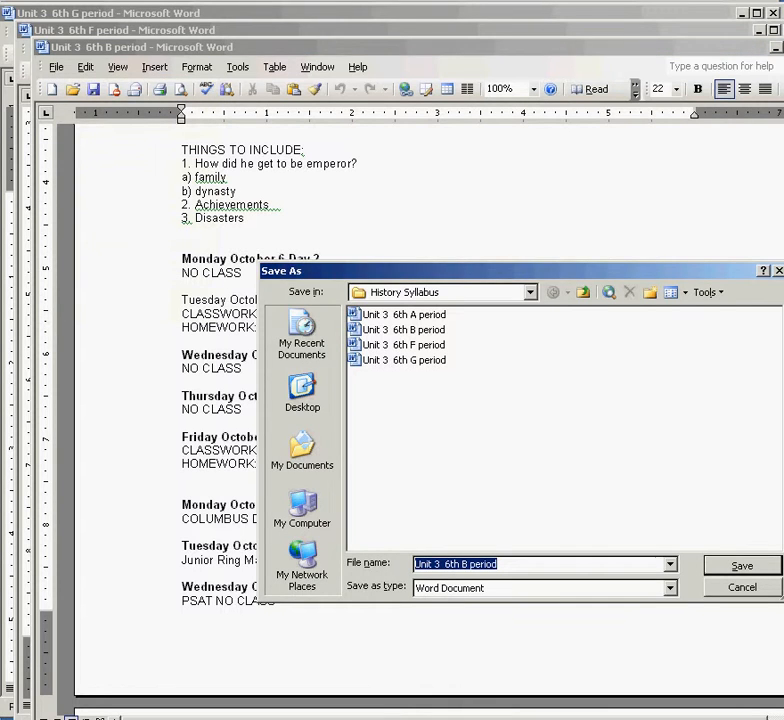
key(Return)
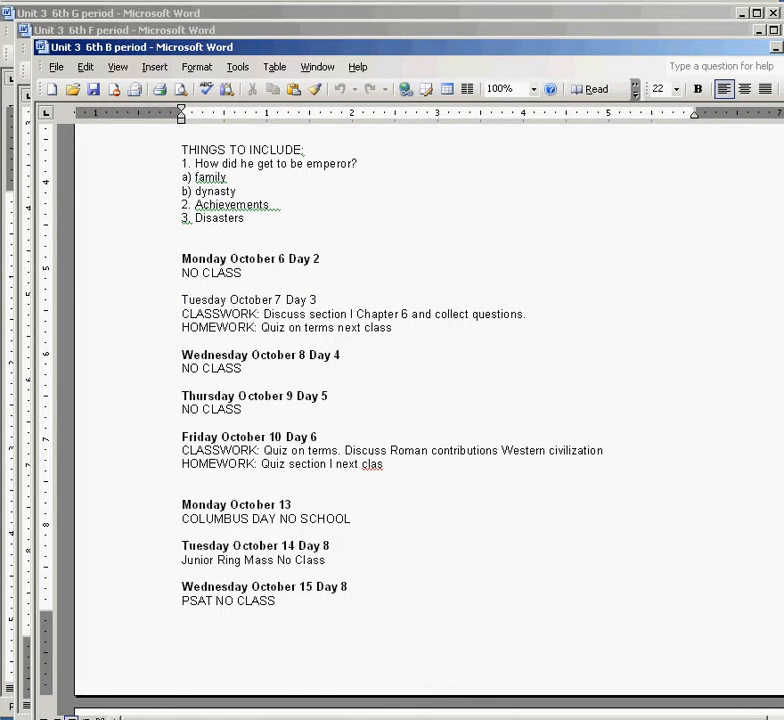